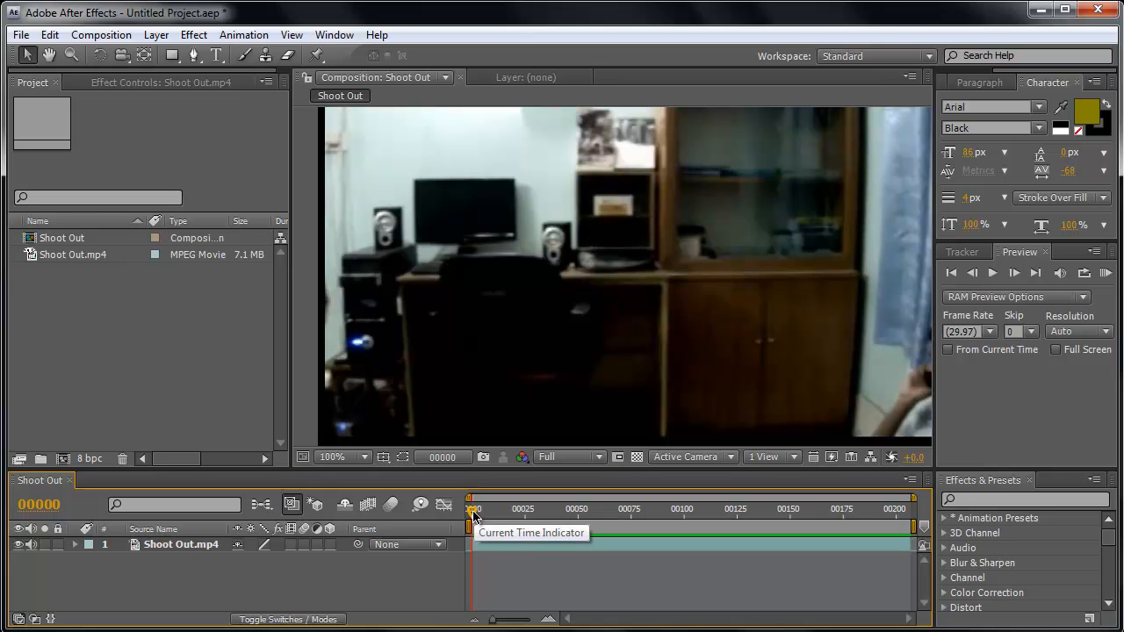
- Preview the Shoot Out composition and step through frames 100 to 106 to examine the gunshot effect
key("KP_0")
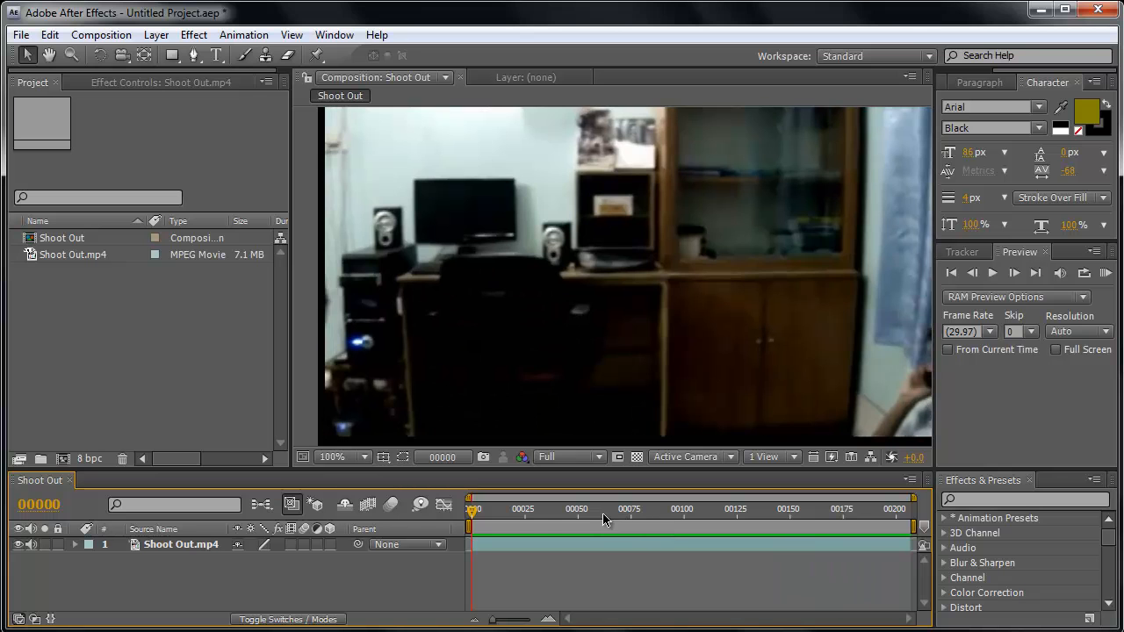
left_click_drag(490, 510, 687, 517)
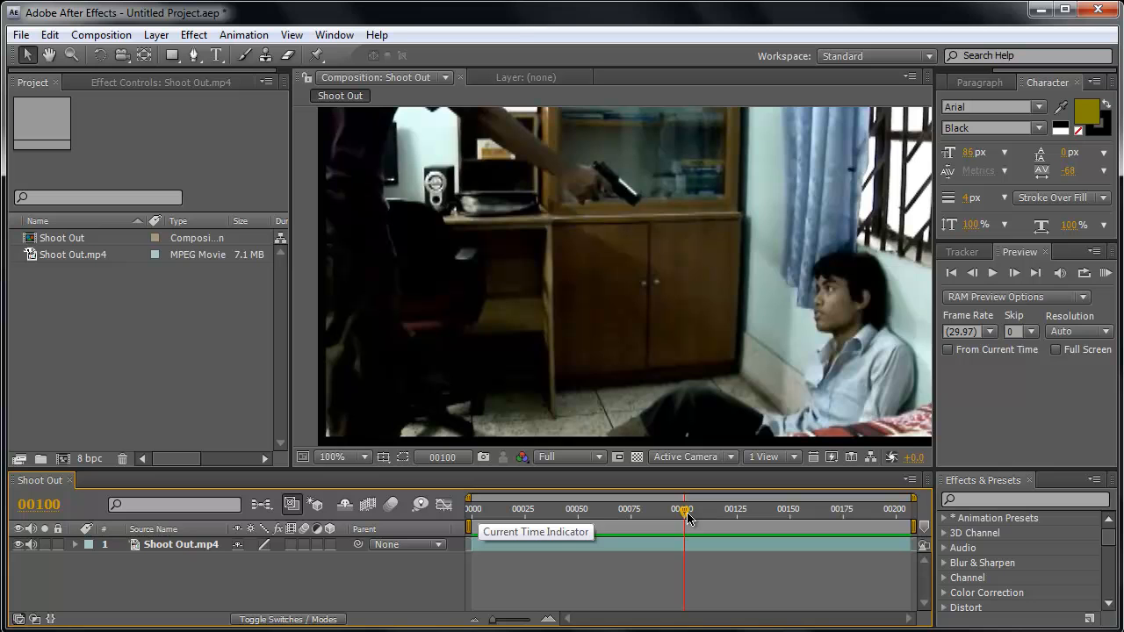
key("Page_Down")
key("Page_Down")
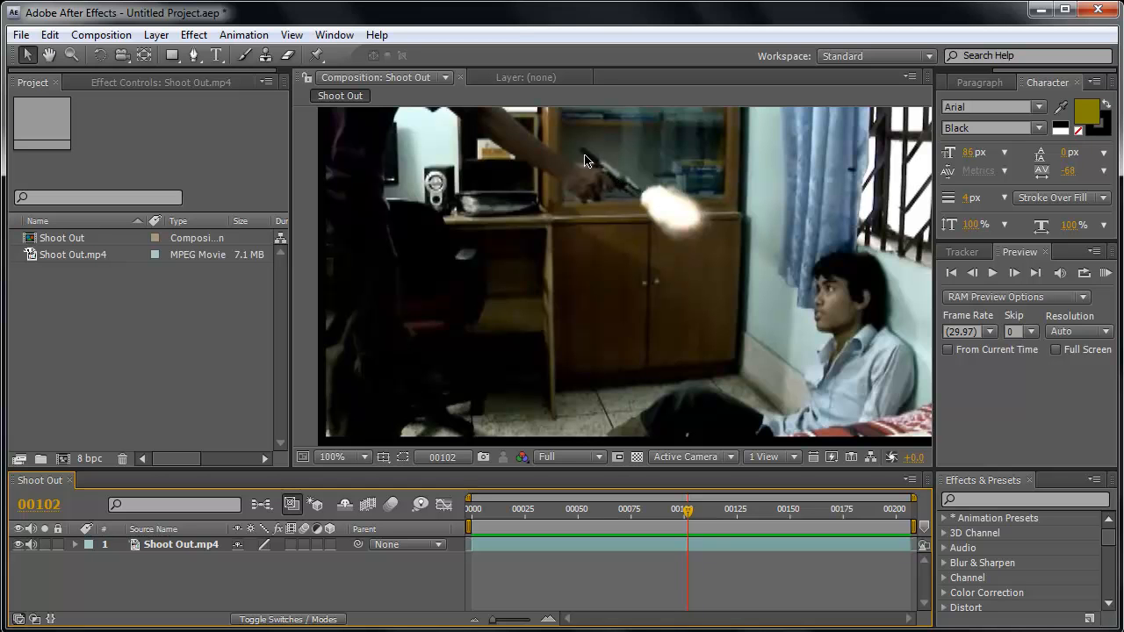
key("Page_Down")
key("Page_Down")
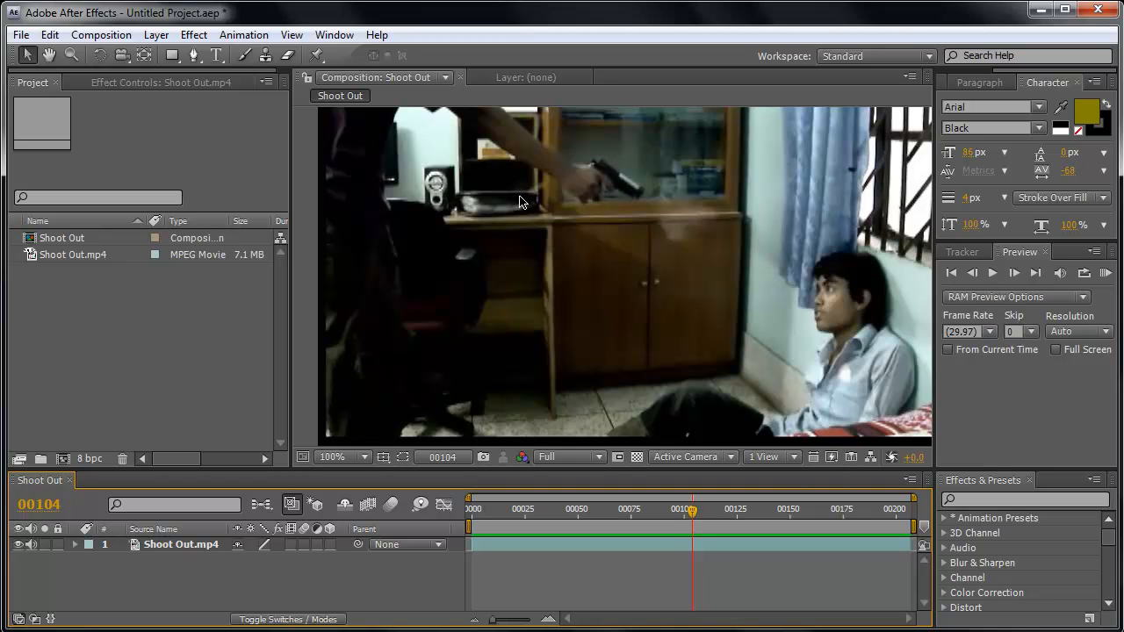
key("Page_Down")
key("Page_Down")
key("Page_Down")
key("Page_Up")
key("Page_Up")
key("Page_Up")
key("Page_Up")
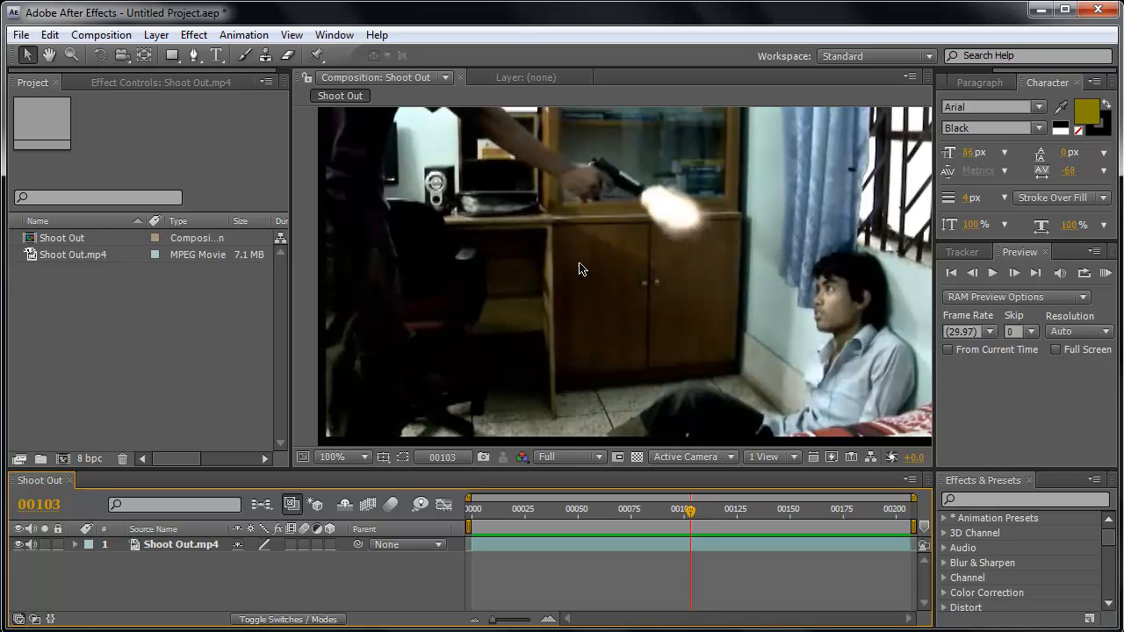
key("Page_Down")
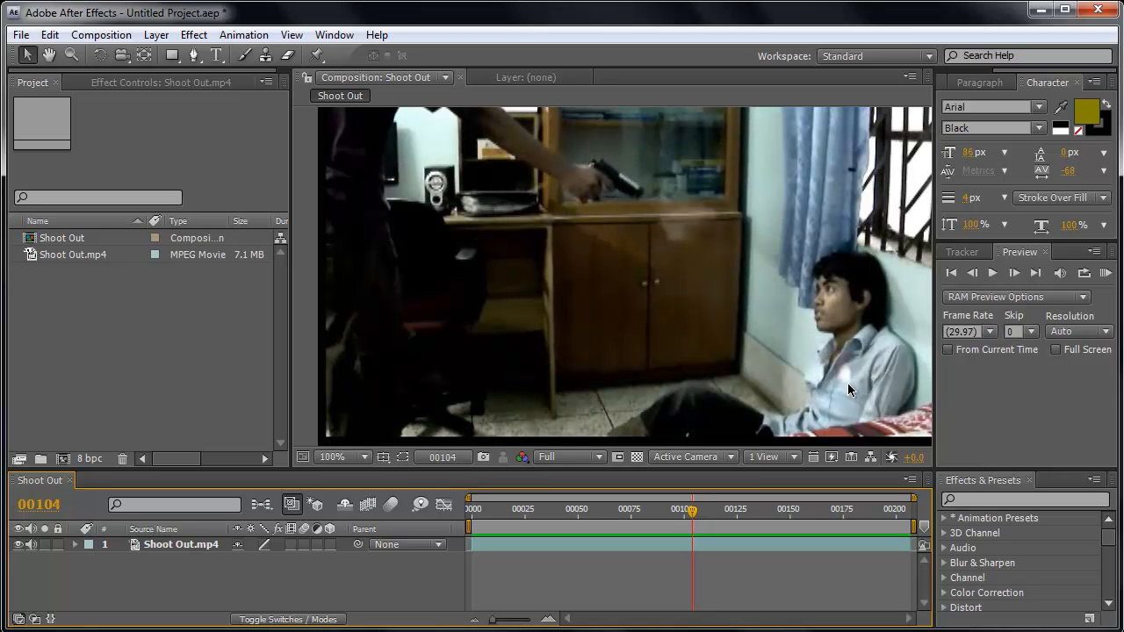
key("Page_Down")
key("Page_Down")
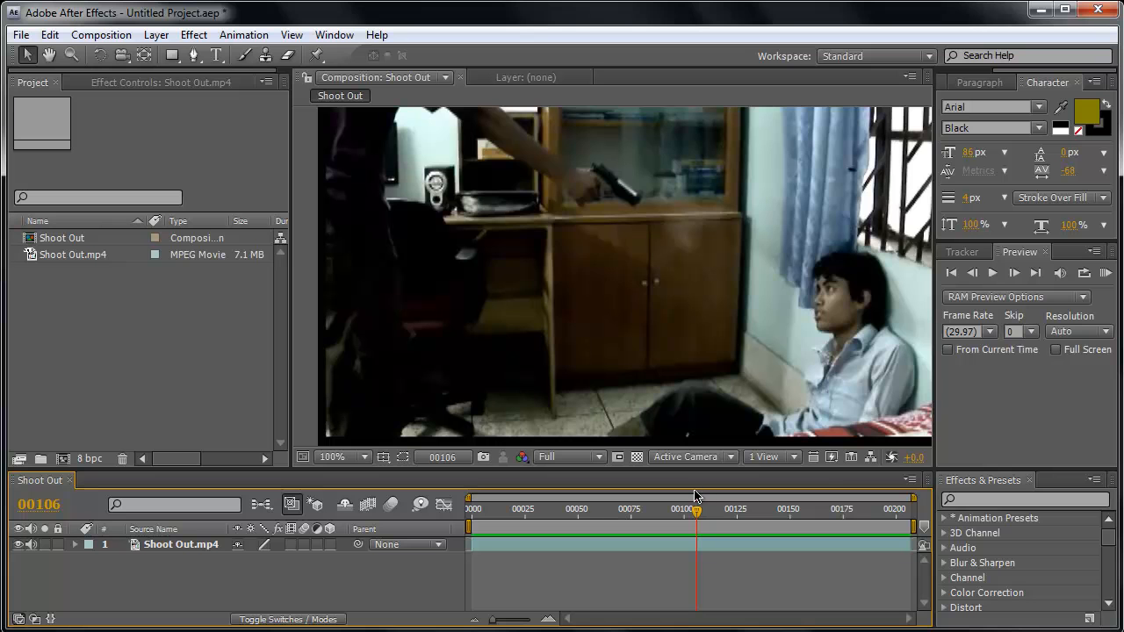
- Go back to frame 102 and step through the neighbouring frames up to 104 to examine the muzzle flash and its surroundings
left_click_drag(697, 513, 688, 515)
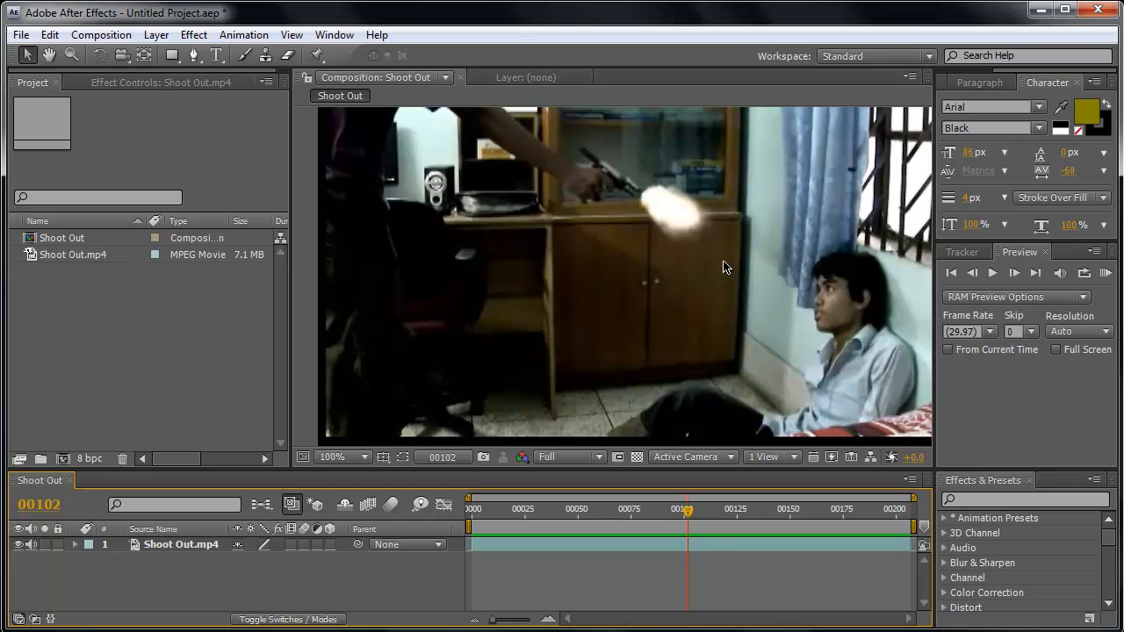
key("Page_Down")
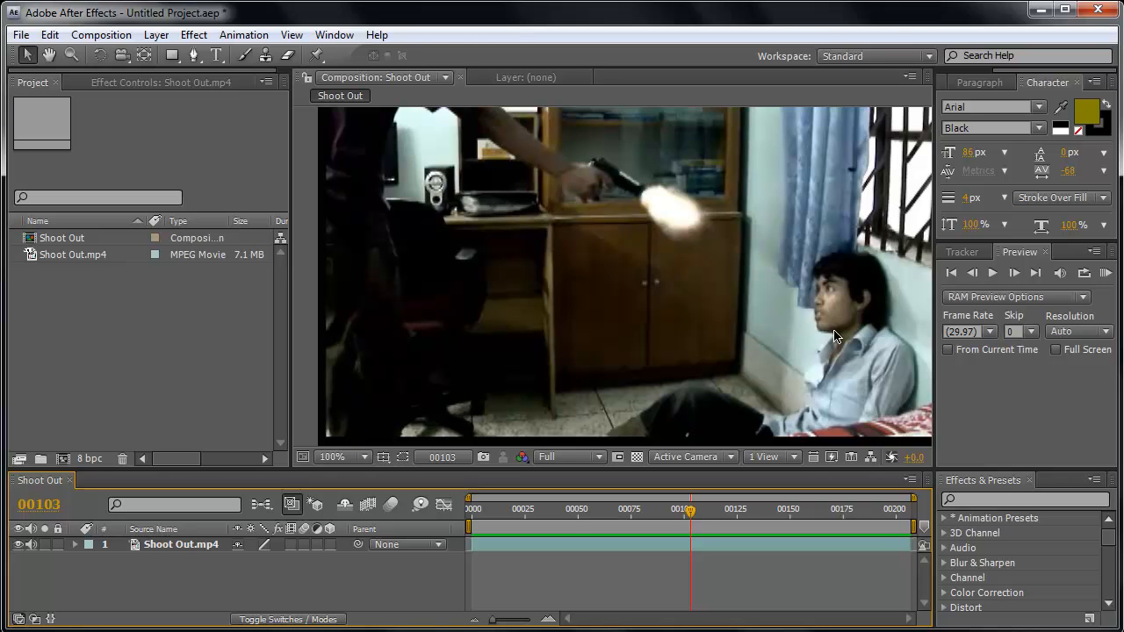
key("Page_Up")
key("Page_Up")
key("Page_Down")
key("Page_Down")
key("Page_Down")
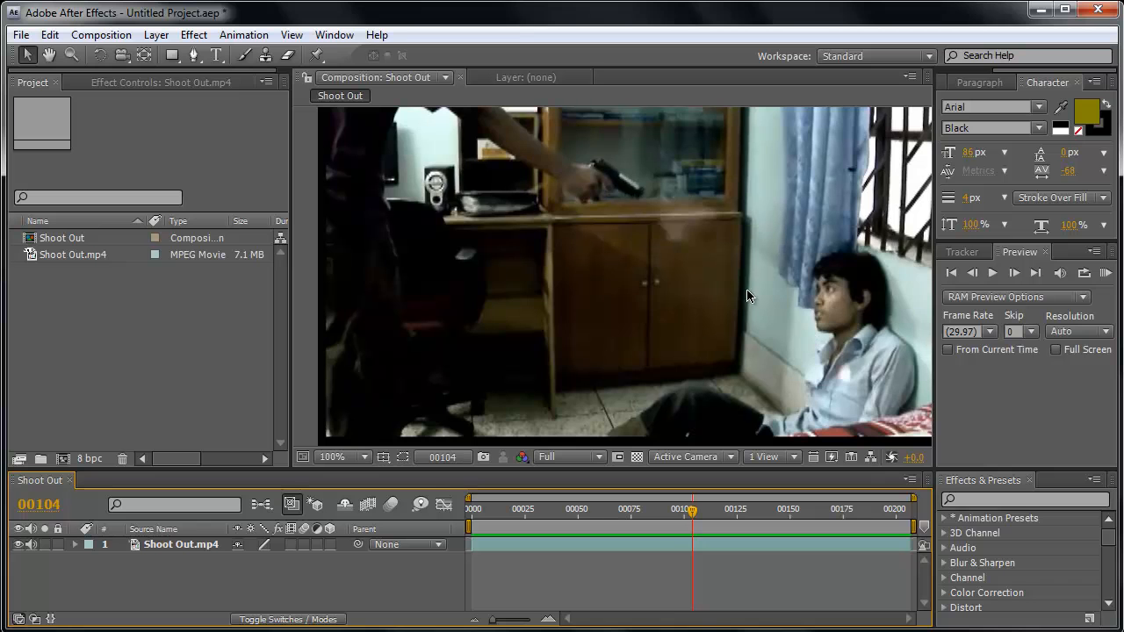
key("Page_Up")
key("Page_Down")
- Delete the Shoot Out composition and Shoot Out.mp4 from the project
left_click_drag(35, 400, 125, 239)
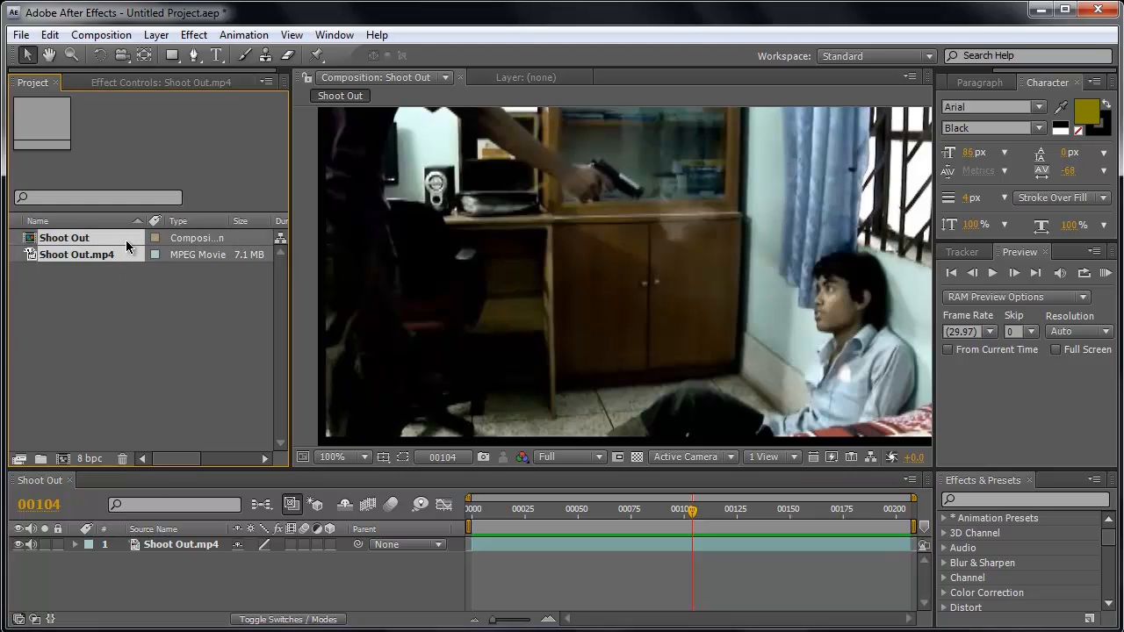
key("Delete")
left_click(697, 383)
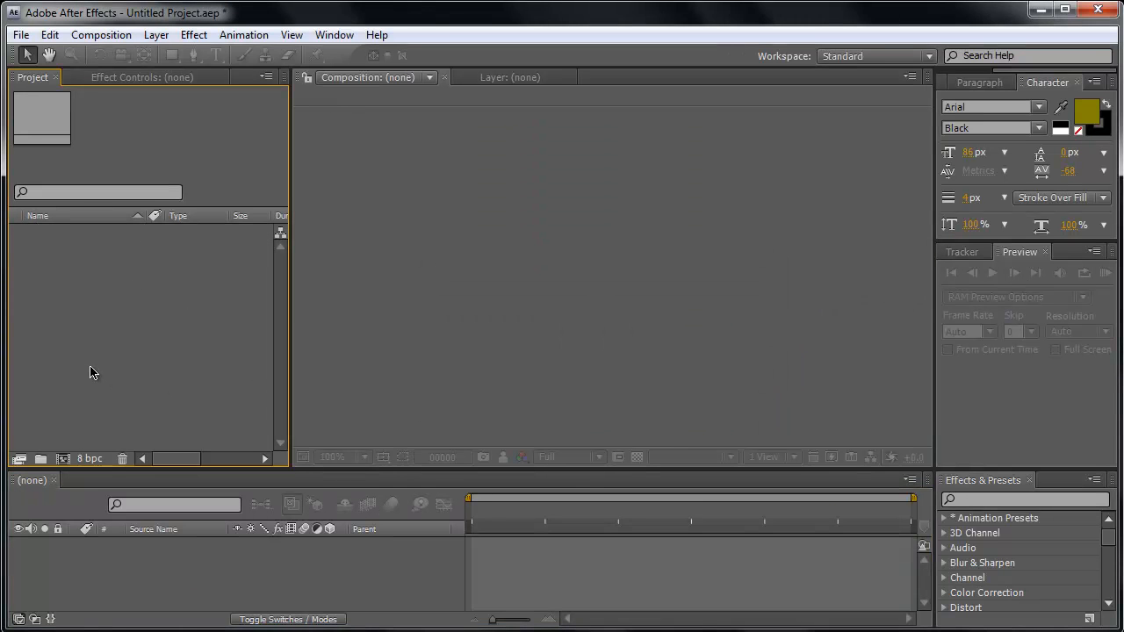
- Import the main, muzzle flash 1, muzzle flash 2, shell, spark 1 and spark 2 clips from the desktop's shoot out folder as footage
right_click(48, 310)
left_click(191, 257)
double_click(142, 335)
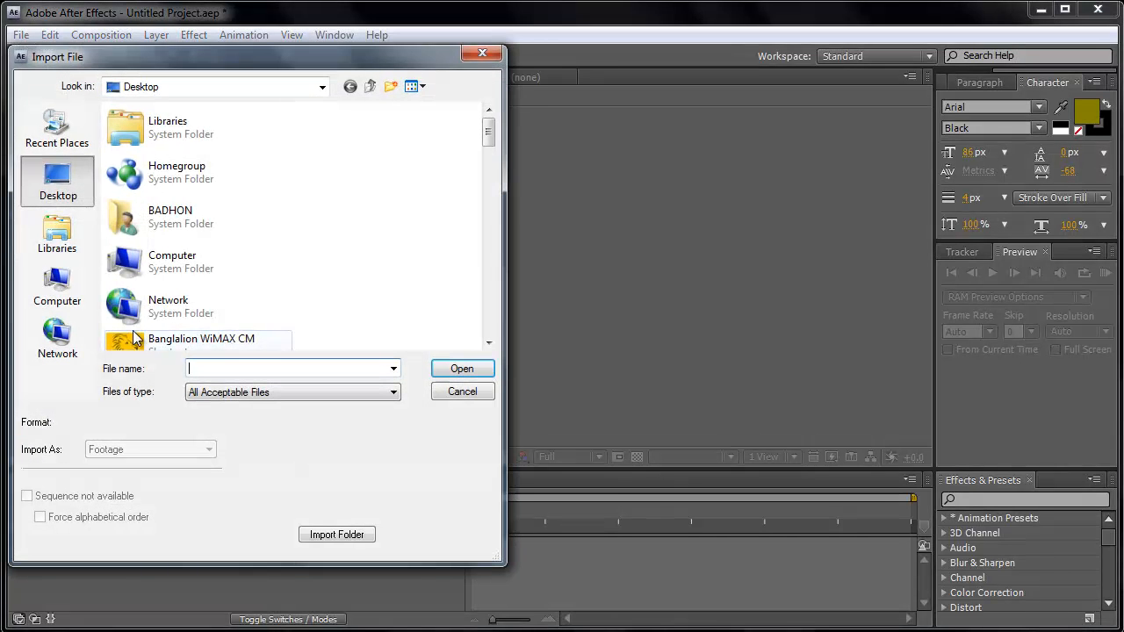
scroll(403, 223, "down", 3)
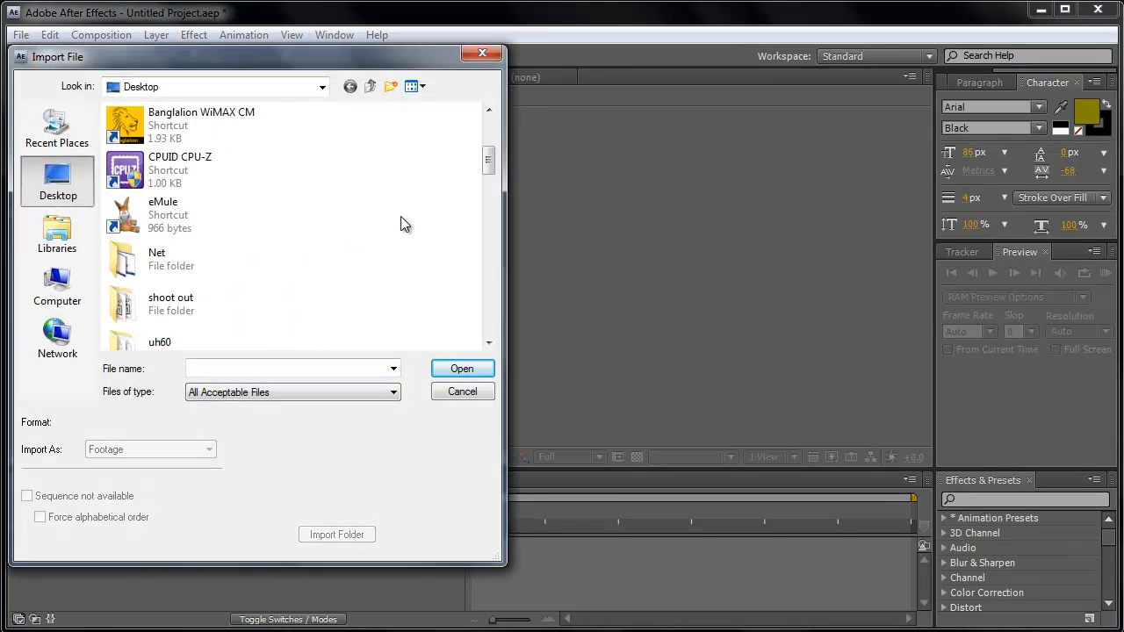
scroll(402, 224, "down", 2)
double_click(171, 190)
left_click(149, 158)
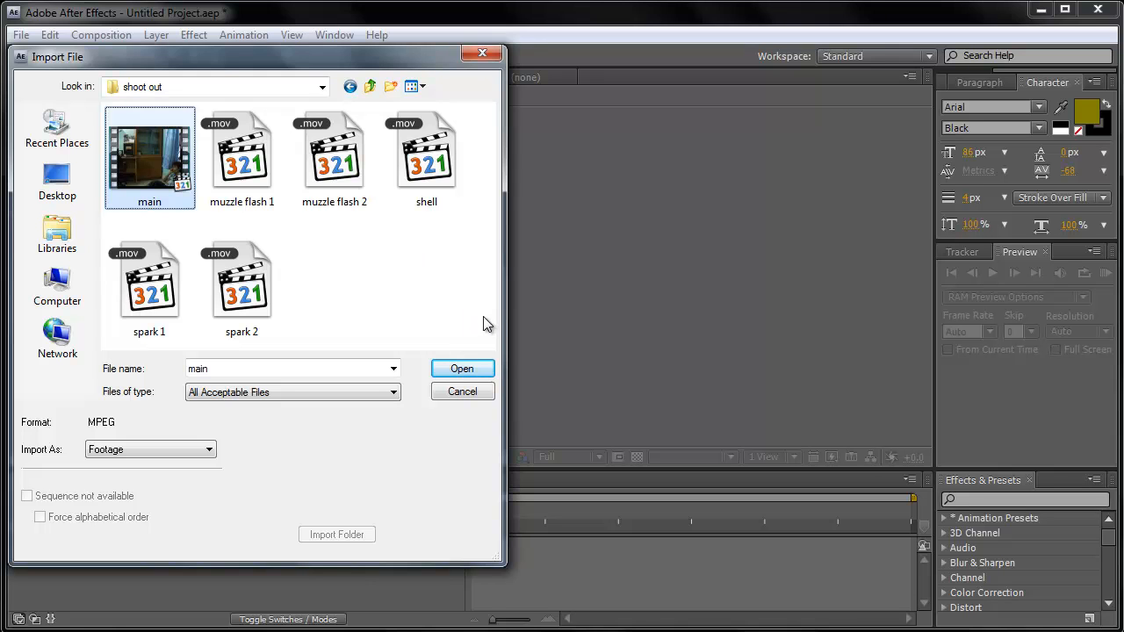
left_click_drag(461, 314, 72, 156)
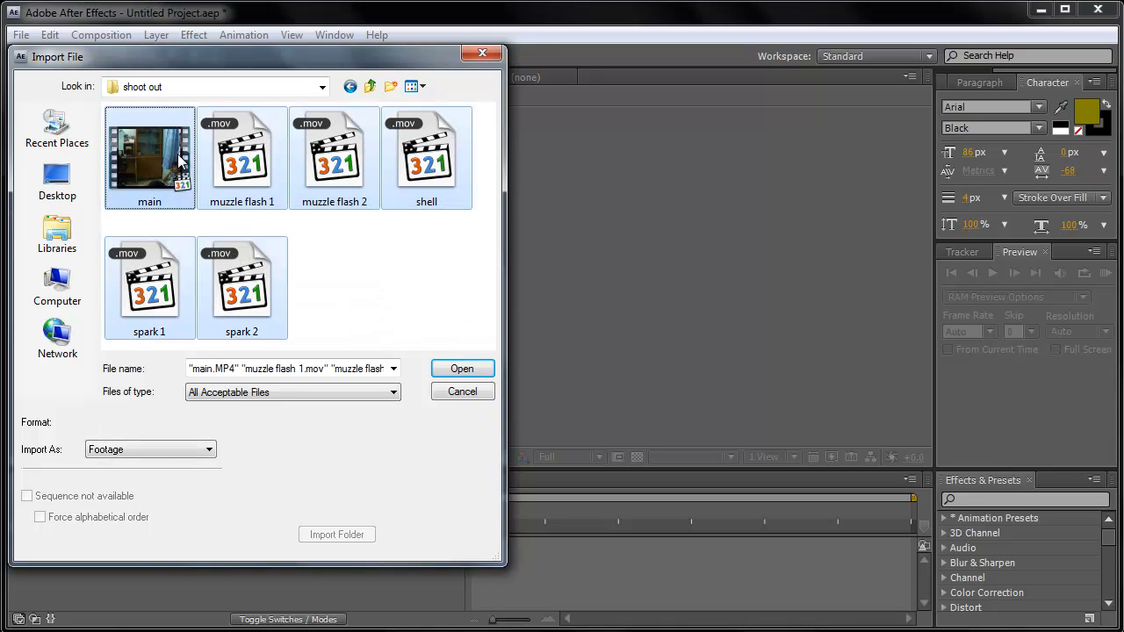
left_click(450, 370)
- Create a new composition from the main.MP4 footage
left_click_drag(79, 359, 126, 381)
left_click(47, 232)
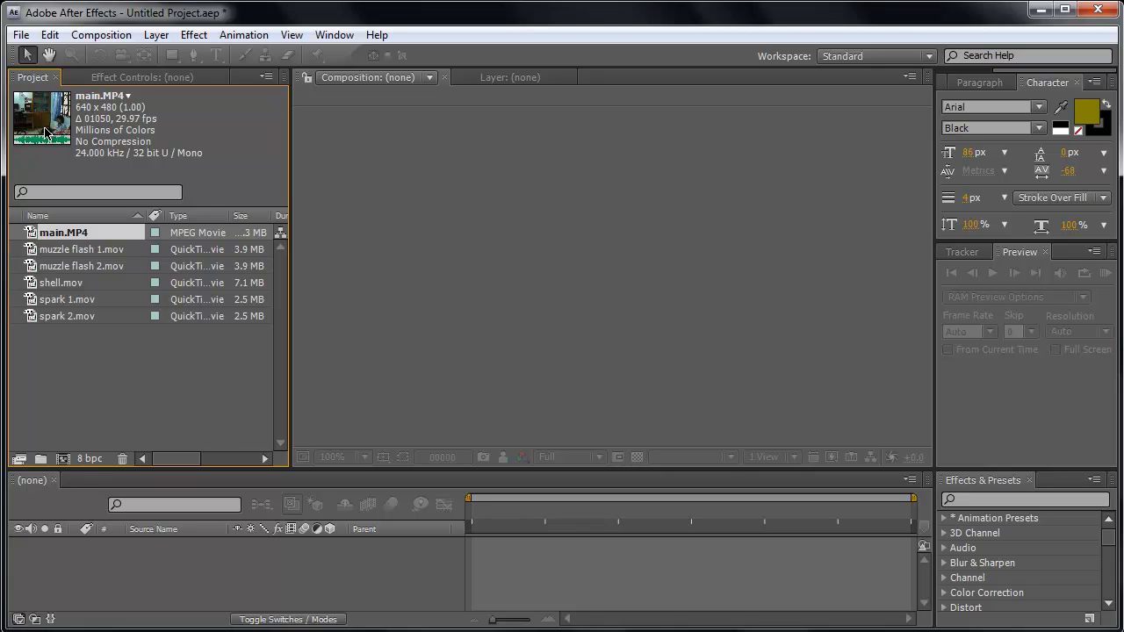
left_click_drag(35, 237, 65, 460)
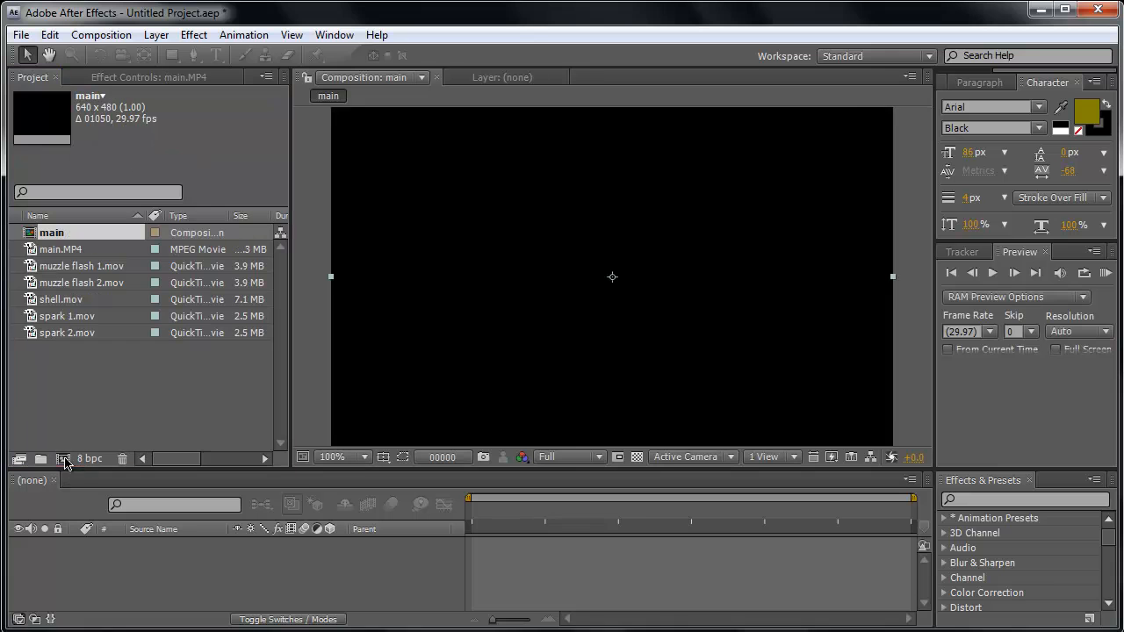
- Scrub through the main composition and narrow its work area to the shooting part of the footage
left_click_drag(486, 515, 512, 514)
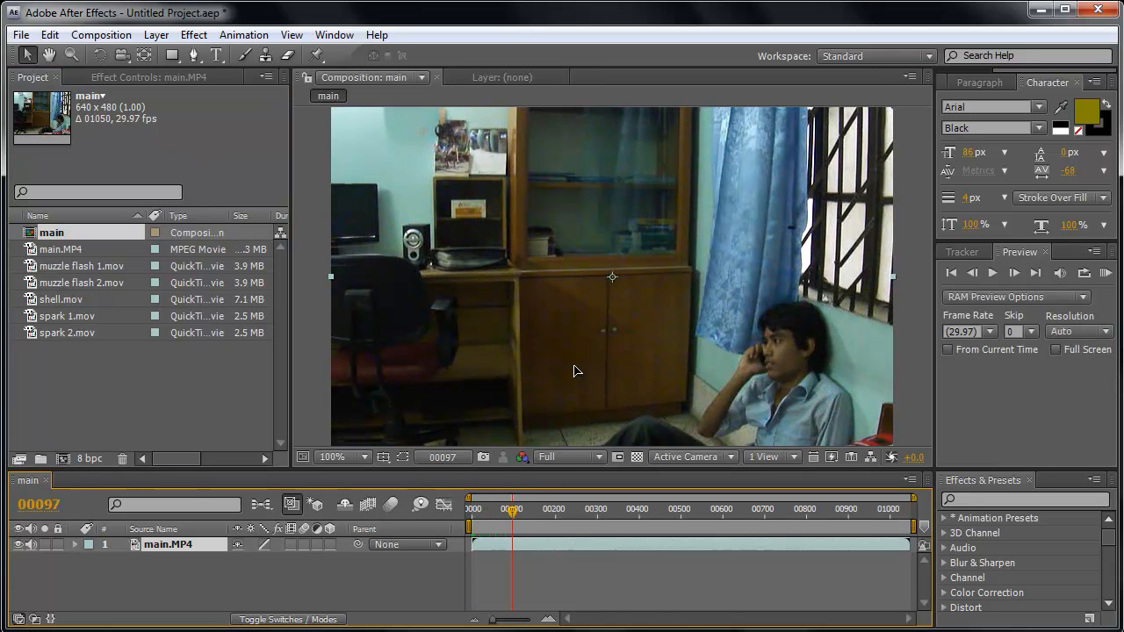
scroll(576, 370, "down", 2)
left_click(710, 511)
left_click_drag(470, 527, 787, 513)
left_click_drag(908, 528, 838, 535)
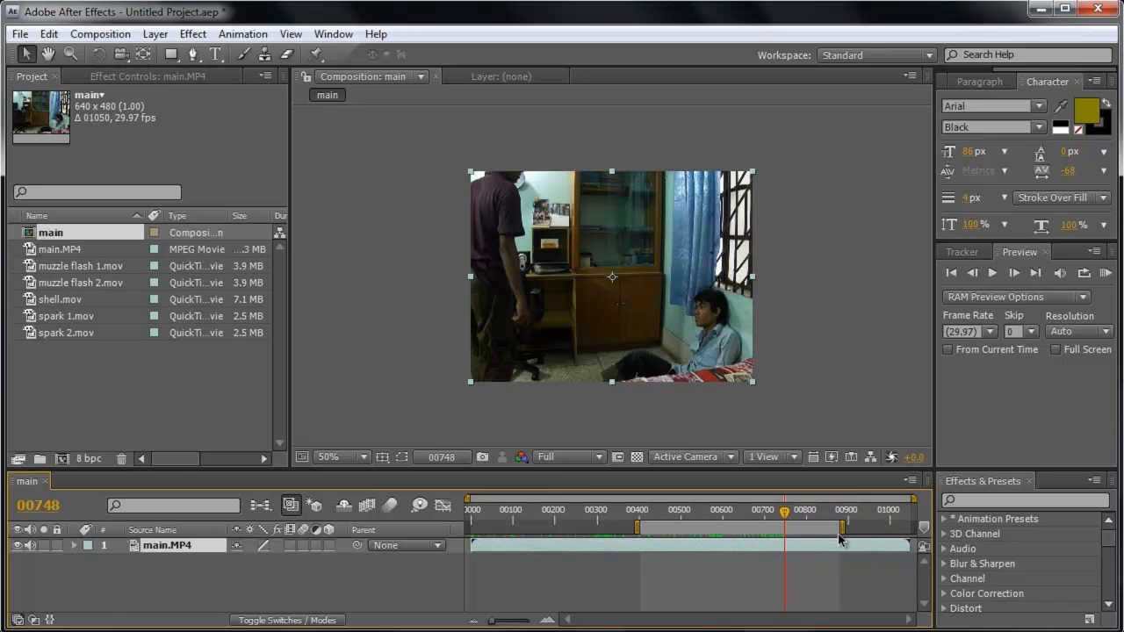
left_click_drag(840, 531, 787, 530)
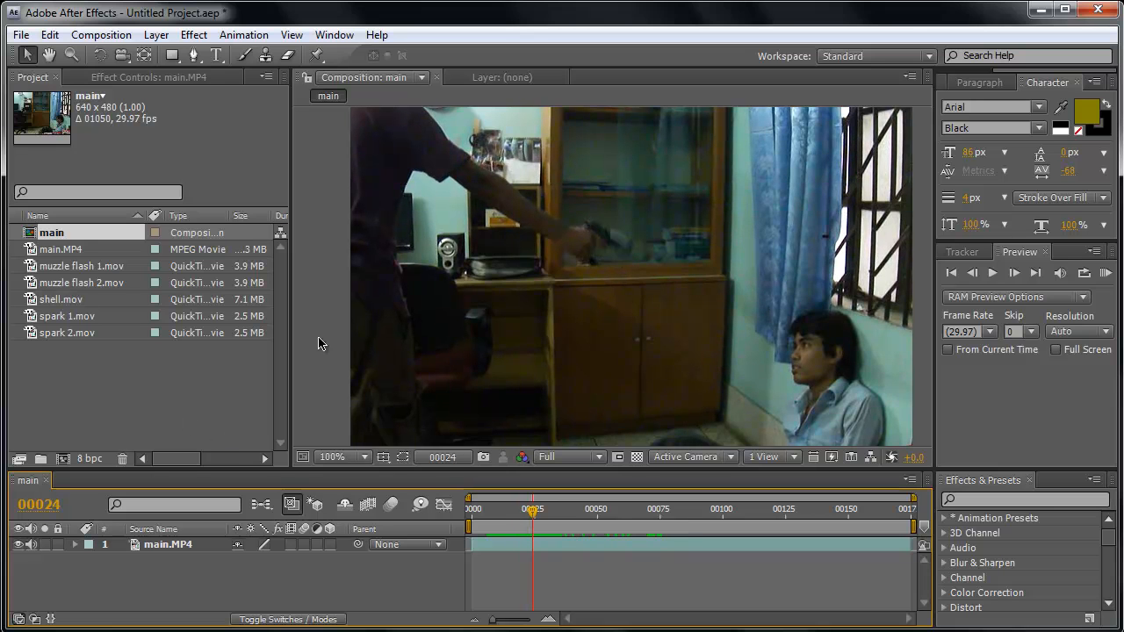
- Add muzzle flash 1.mov and muzzle flash 2.mov to the main composition above the main.MP4 layer
left_click(80, 284)
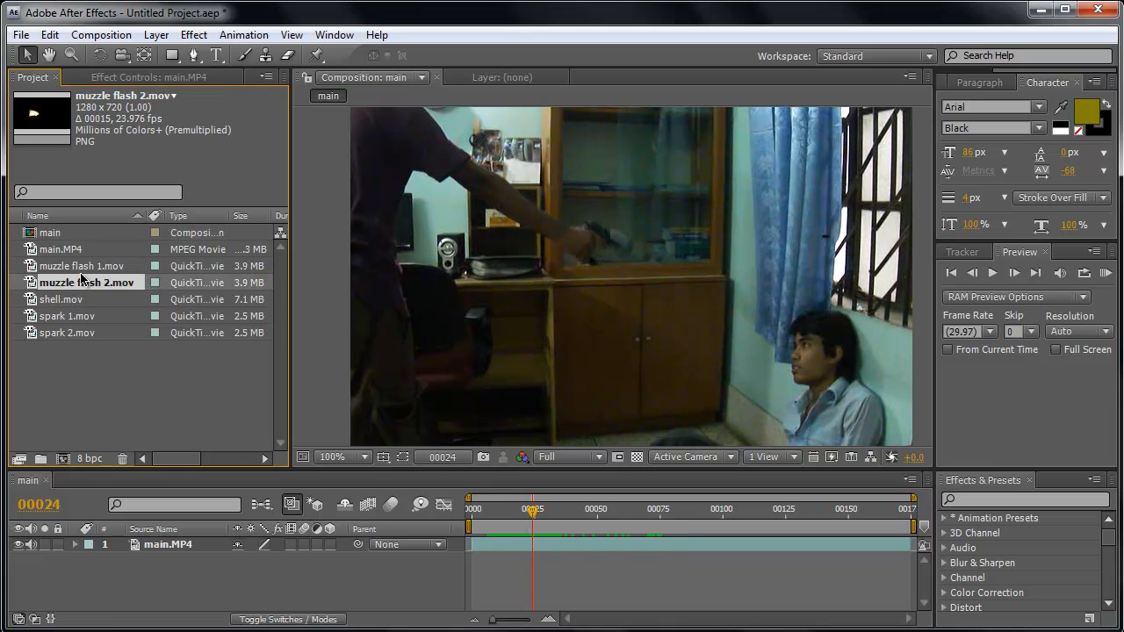
left_click(74, 273, "ctrl")
left_click_drag(74, 285, 149, 545)
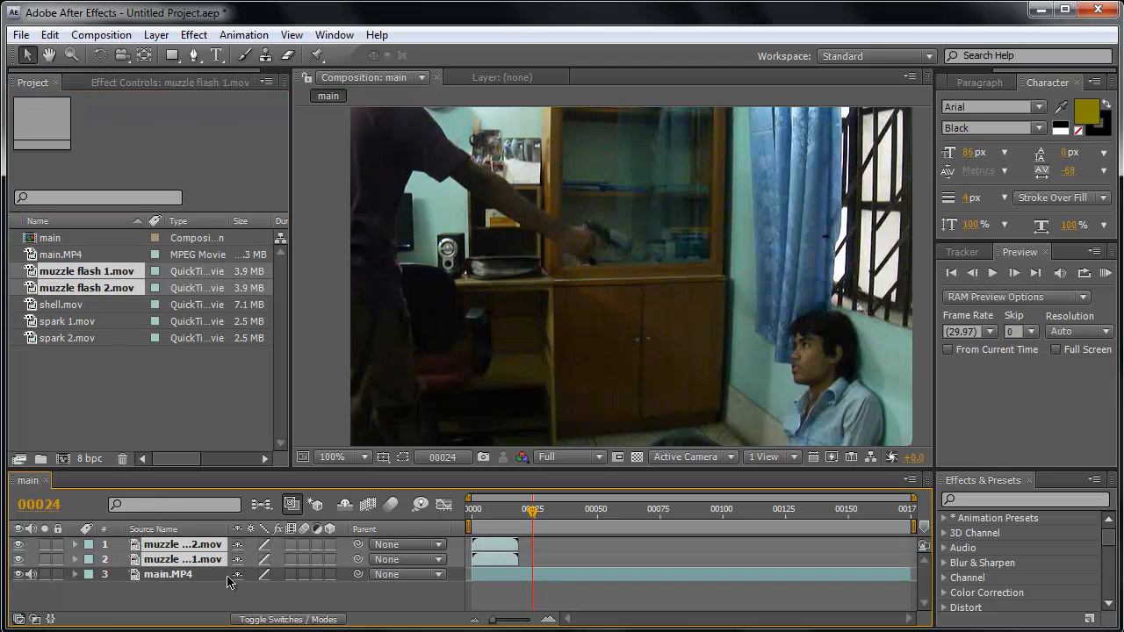
left_click(159, 597)
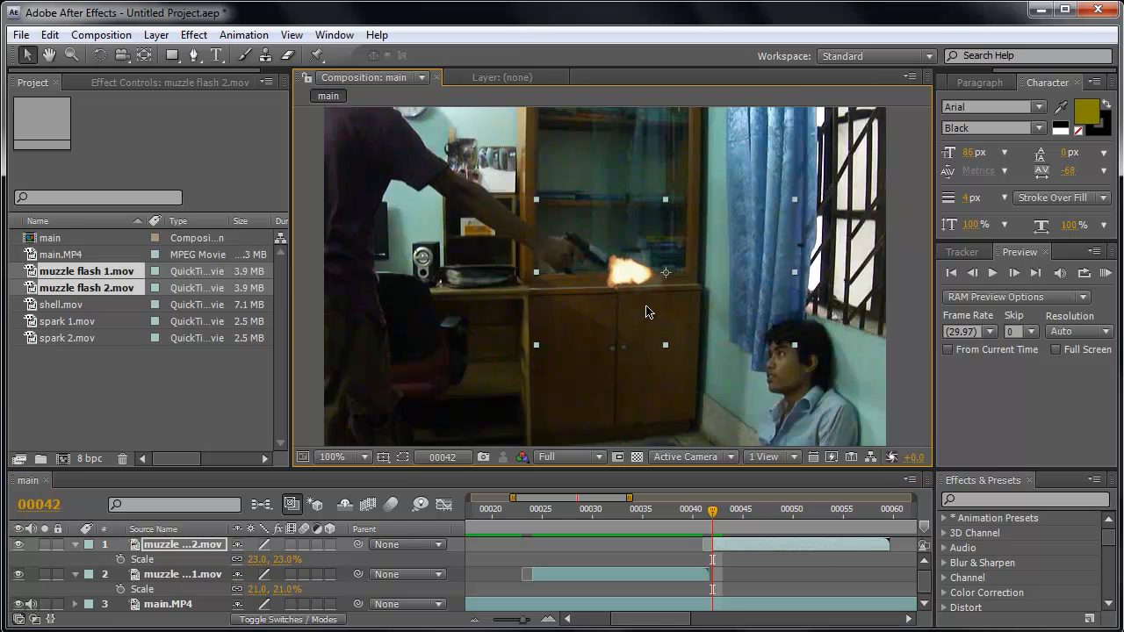
- Rotate the muzzle flash 2 layer at frame 42 so the flash follows the direction of the gun barrel
scroll(647, 308, "up", 2)
key("w")
mouse_move(660, 319)
left_mouse_down()
mouse_move(625, 304)
mouse_move(670, 306)
mouse_move(662, 346)
mouse_move(667, 334)
left_mouse_up()
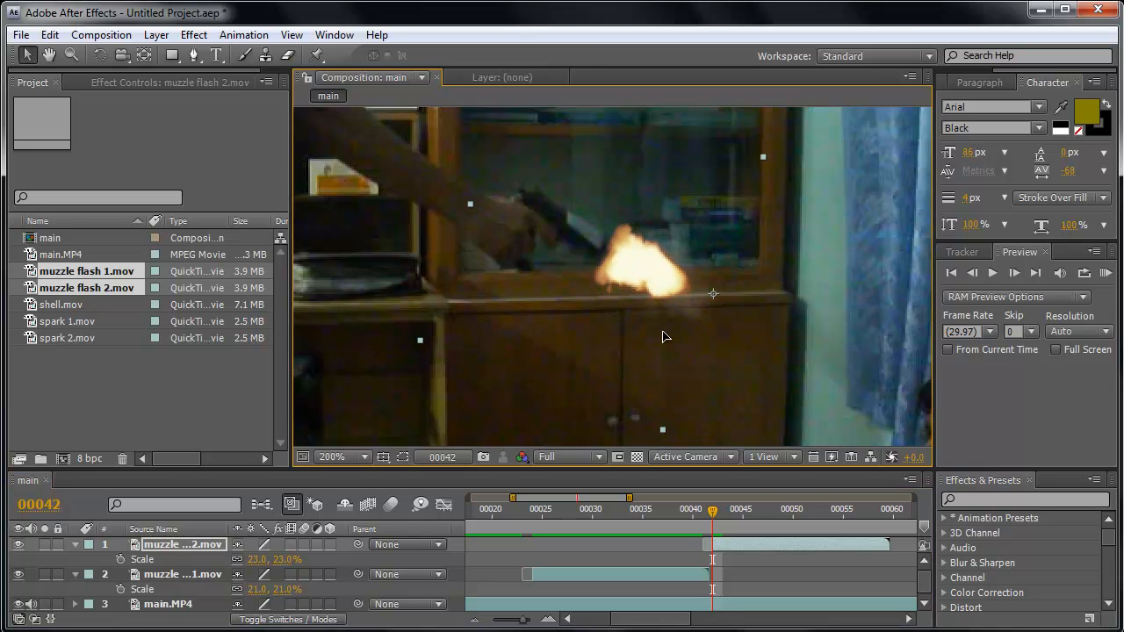
scroll(667, 329, "down", 1)
key("v")
- Apply the Curves effect to the muzzle flash 1 layer and bend its RGB curve upward to brighten the flash at frame 24
left_click_drag(712, 510, 534, 513)
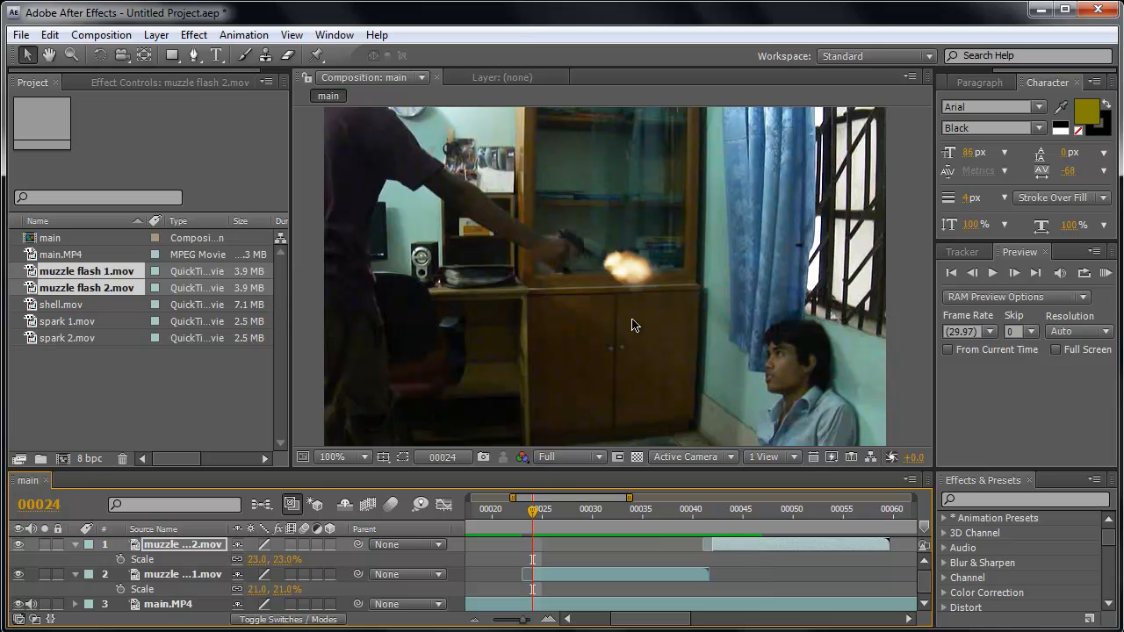
left_click(589, 572)
left_click_drag(583, 466, 590, 441)
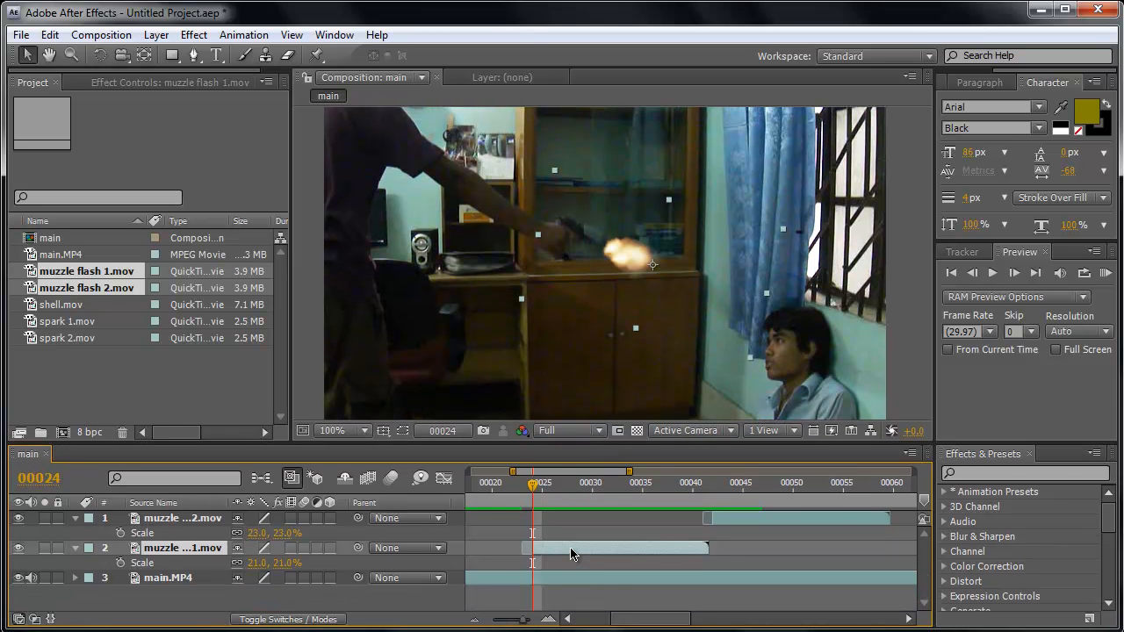
left_click(983, 474)
type("cur")
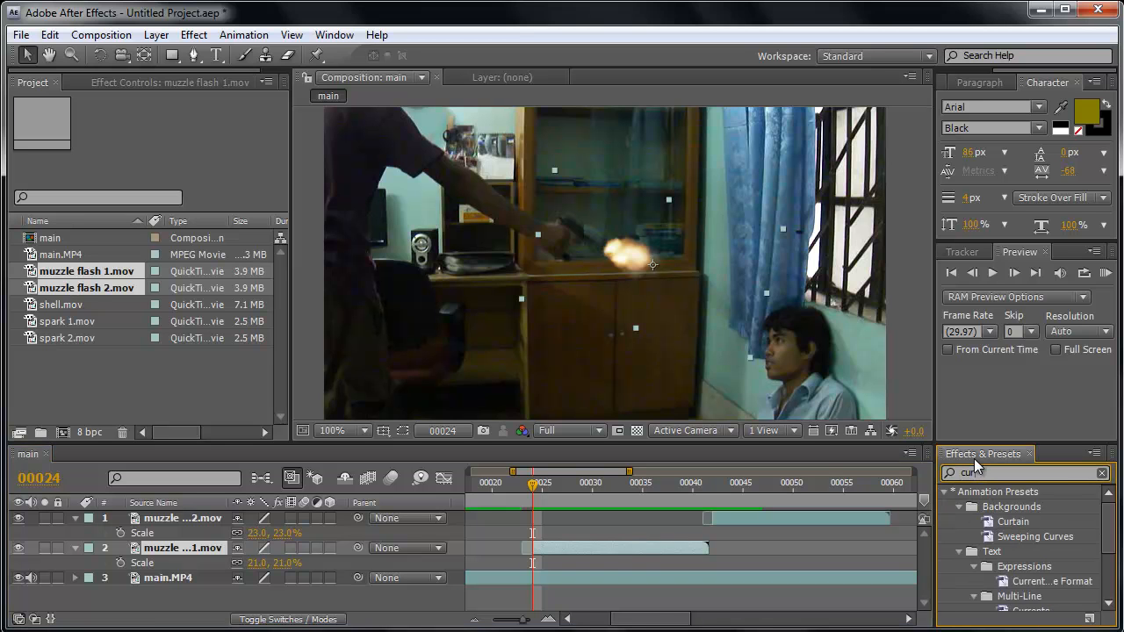
type("v")
left_click_drag(1010, 551, 207, 555)
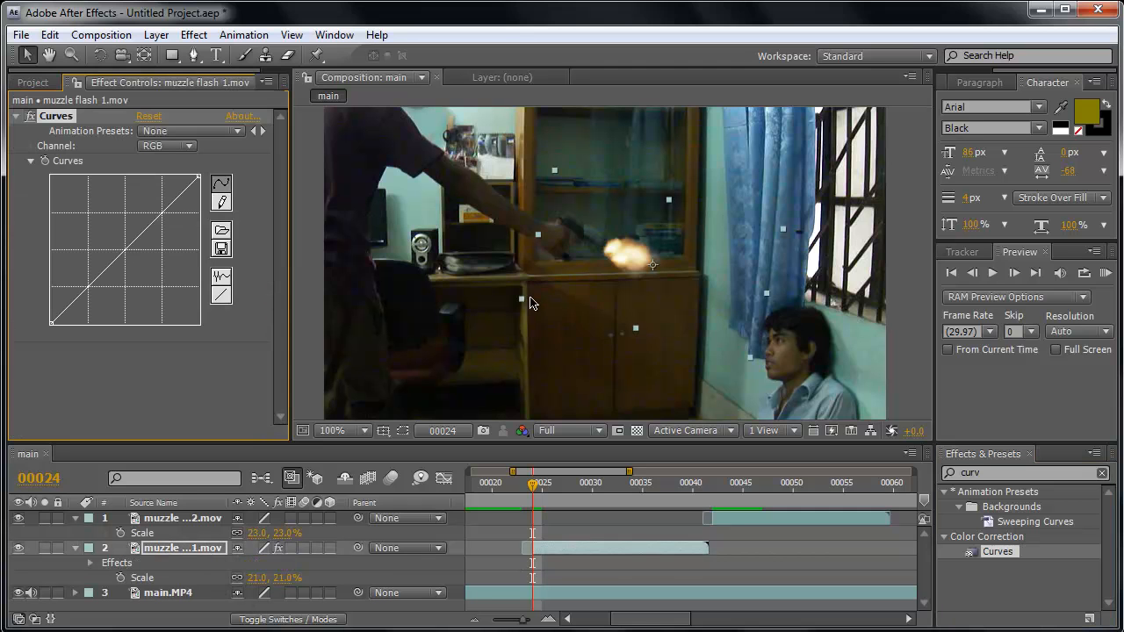
left_click_drag(125, 250, 101, 229)
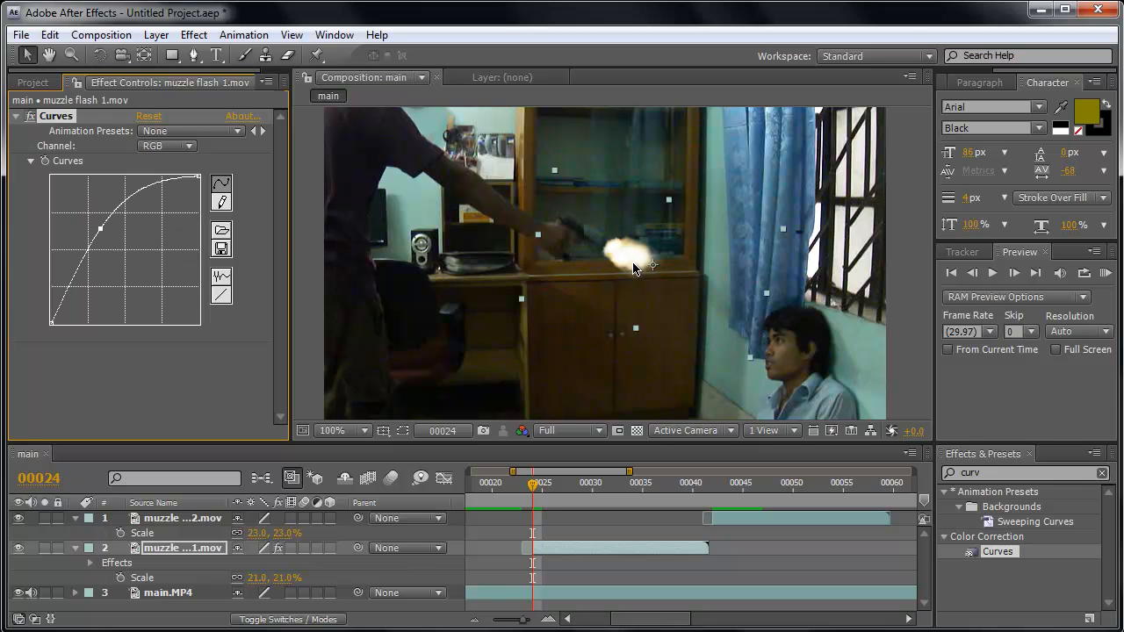
- Apply the Curves effect to the muzzle flash 2 layer and raise its RGB curve to brighten the flash at frame 42
left_click_drag(533, 483, 713, 483)
left_click(736, 519)
left_click_drag(969, 560, 776, 519)
left_click_drag(126, 250, 99, 231)
scroll(503, 274, "up", 1)
scroll(504, 279, "down", 1)
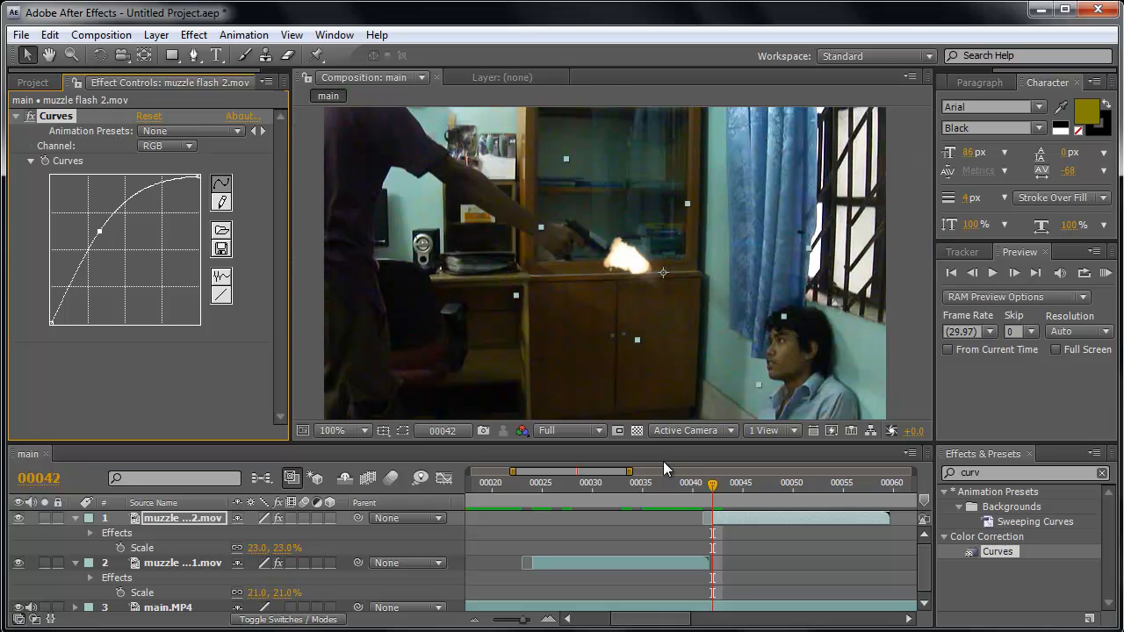
- Collapse the expanded properties of both muzzle flash layers and deselect the layers
left_click(75, 518)
left_click(75, 533)
left_click(188, 569)
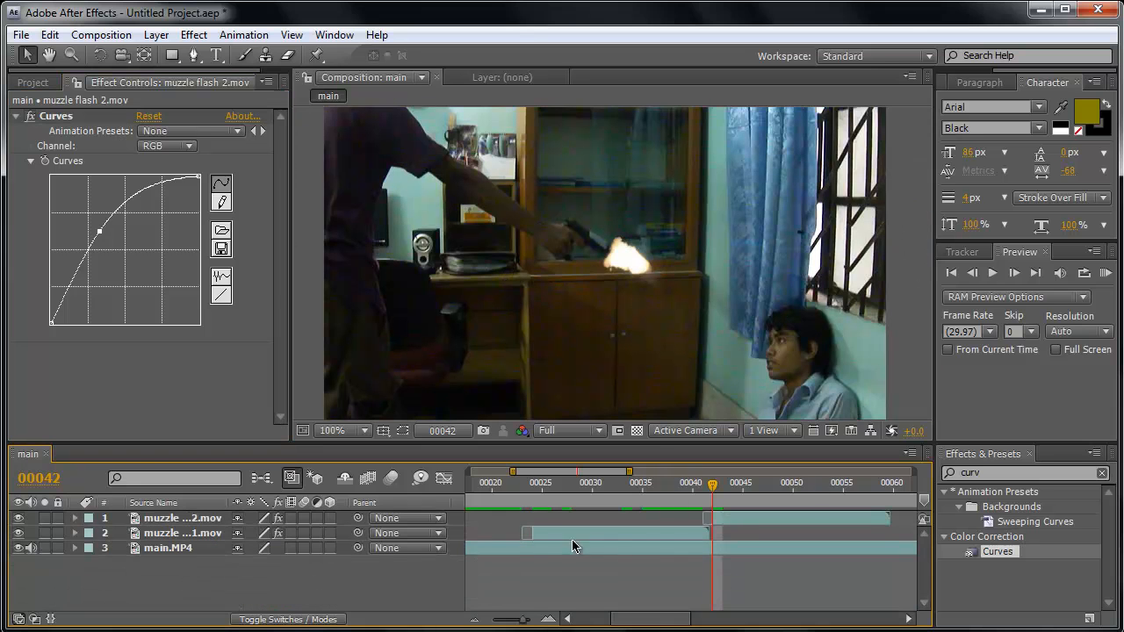
- Duplicate the muzzle flash 1 layer and place the copy above all other layers, starting at frame 58
left_click(475, 620)
left_click(476, 620)
left_click(476, 620)
left_click_drag(625, 484, 684, 486)
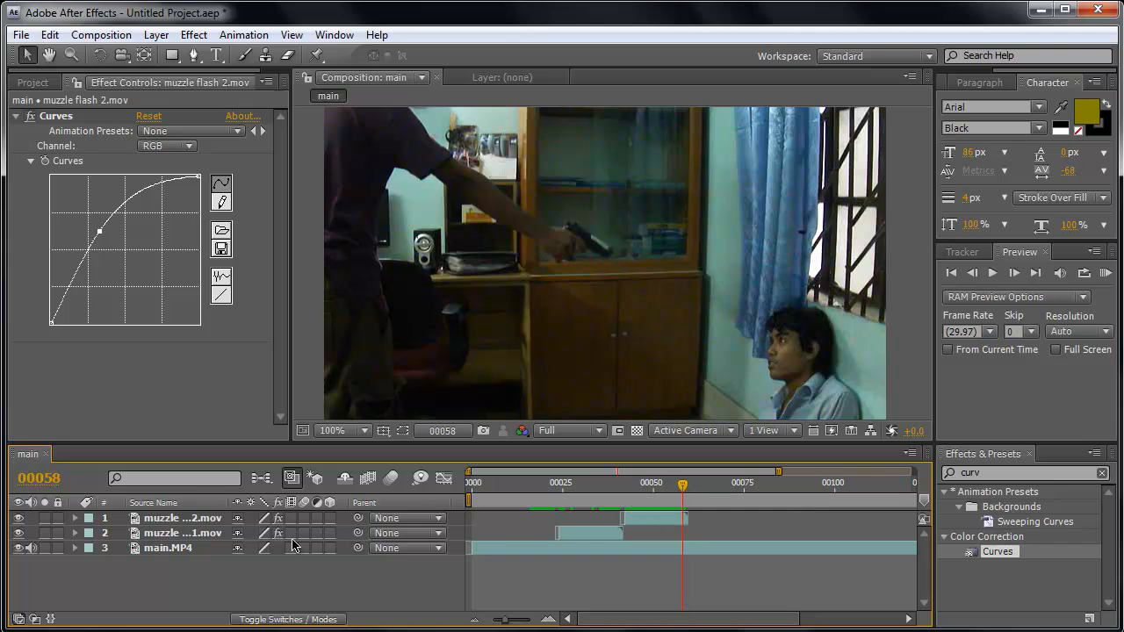
left_click(195, 533)
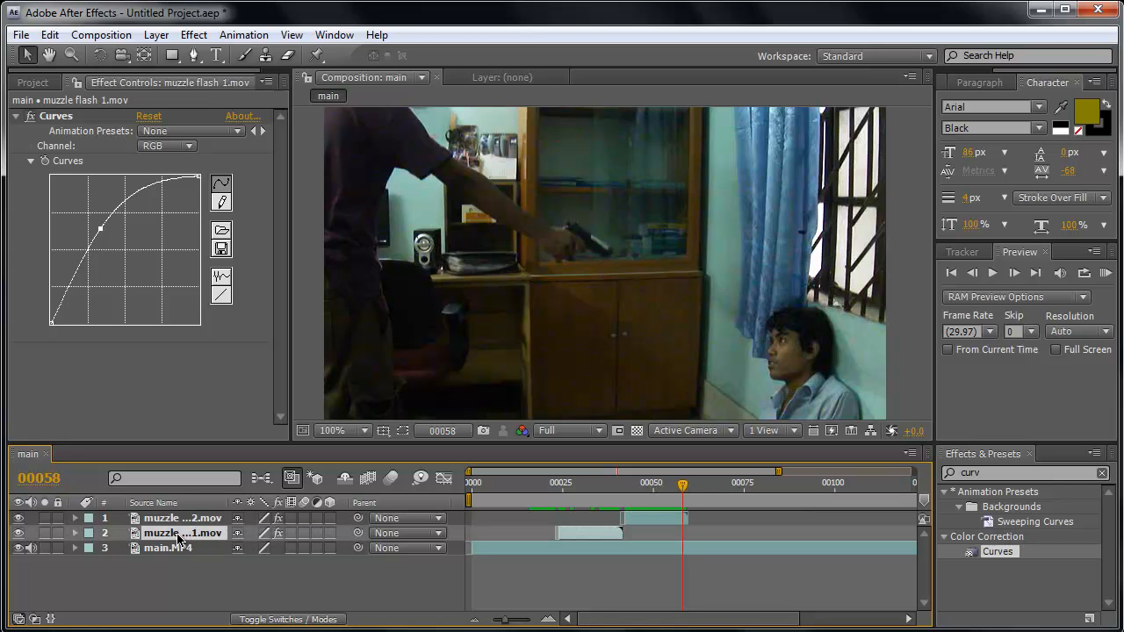
left_click(49, 35)
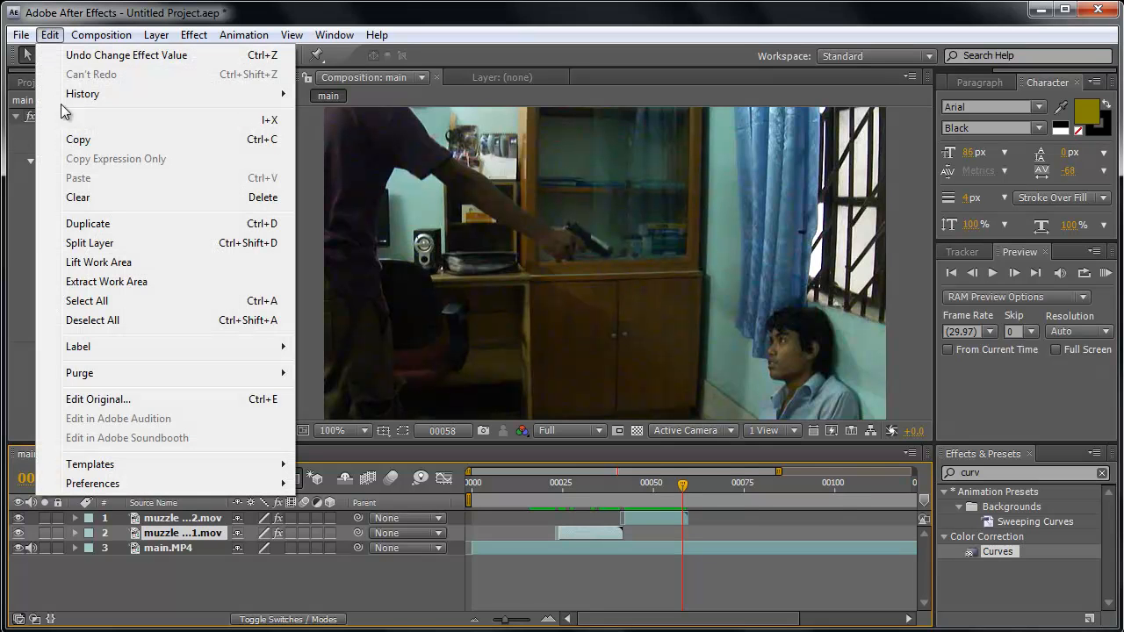
left_click(150, 594)
left_click(172, 534)
key("ctrl+d")
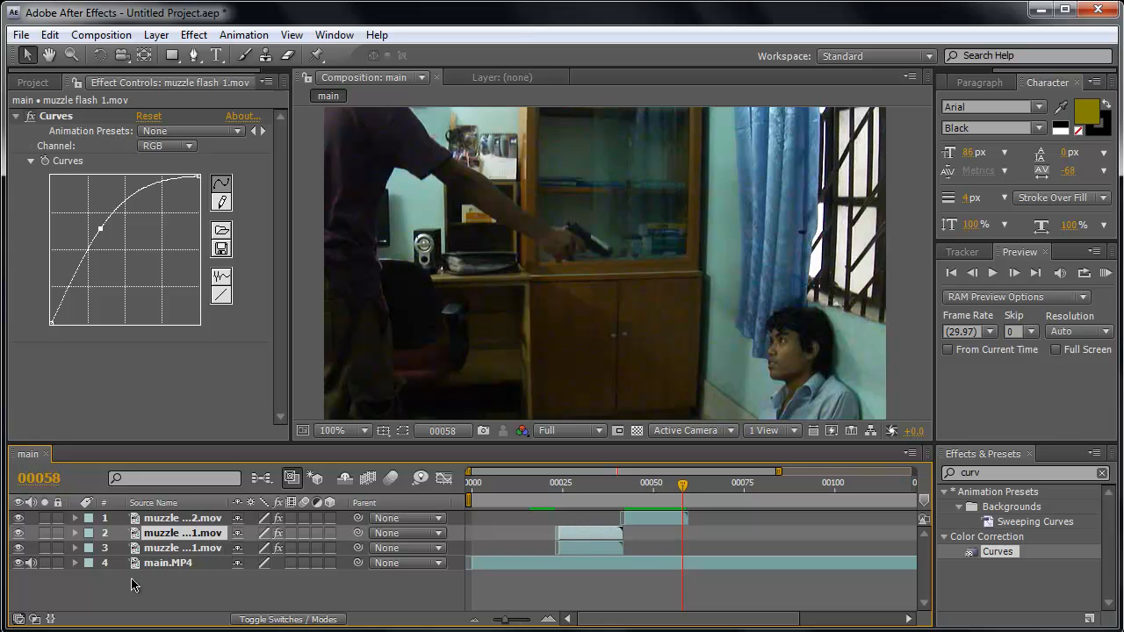
left_click_drag(168, 537, 171, 517)
left_click_drag(589, 527, 717, 519)
- Position and slightly rotate the copied flash so it sits at the gun's muzzle at frame 58
key("period")
left_click_drag(664, 314, 690, 339)
key("w")
key("v")
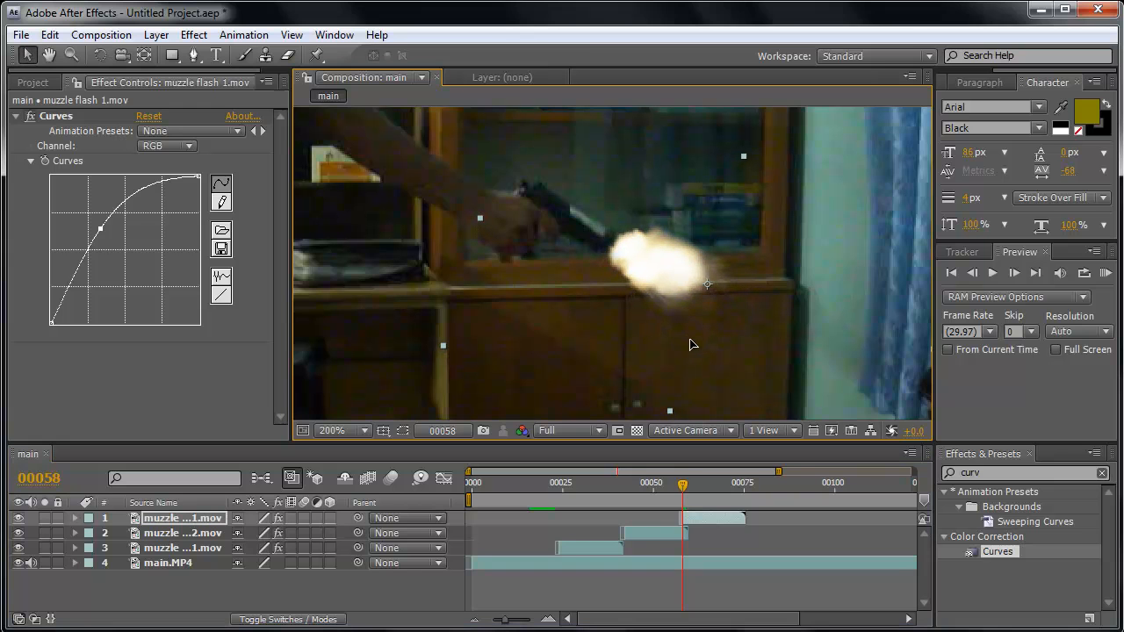
key("comma")
key("w")
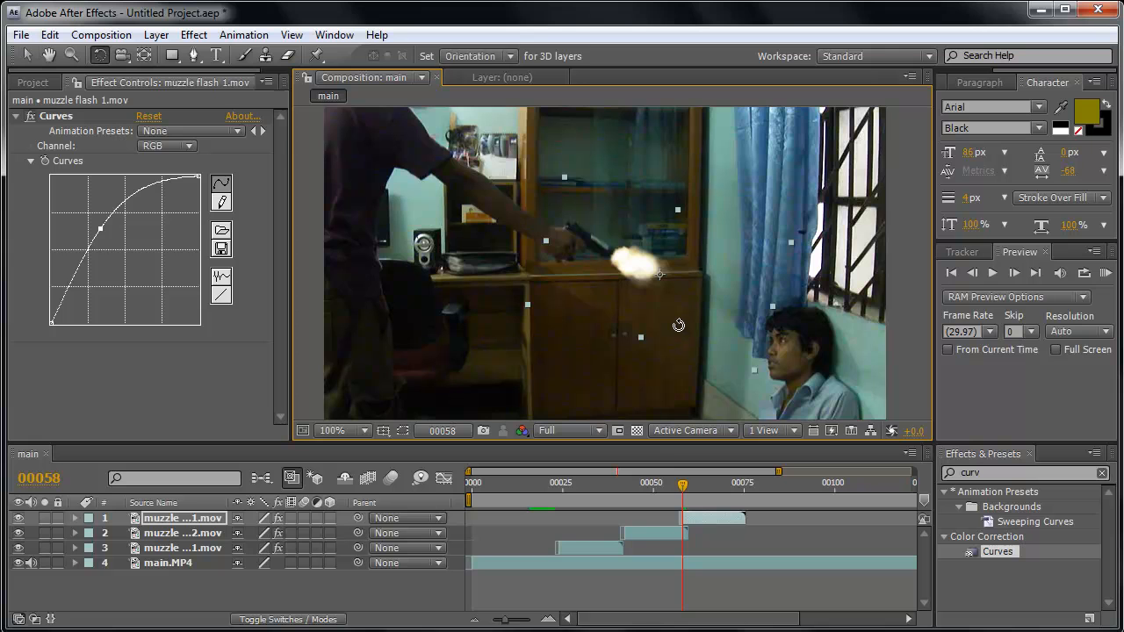
left_click_drag(679, 321, 677, 321)
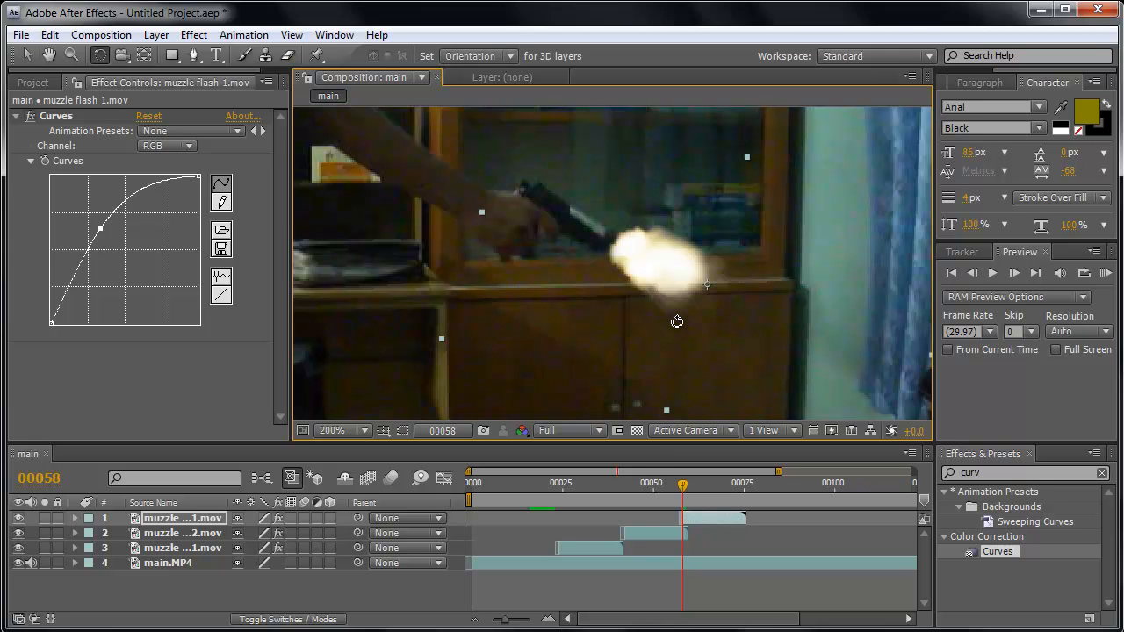
key("v")
left_click_drag(677, 333, 671, 328)
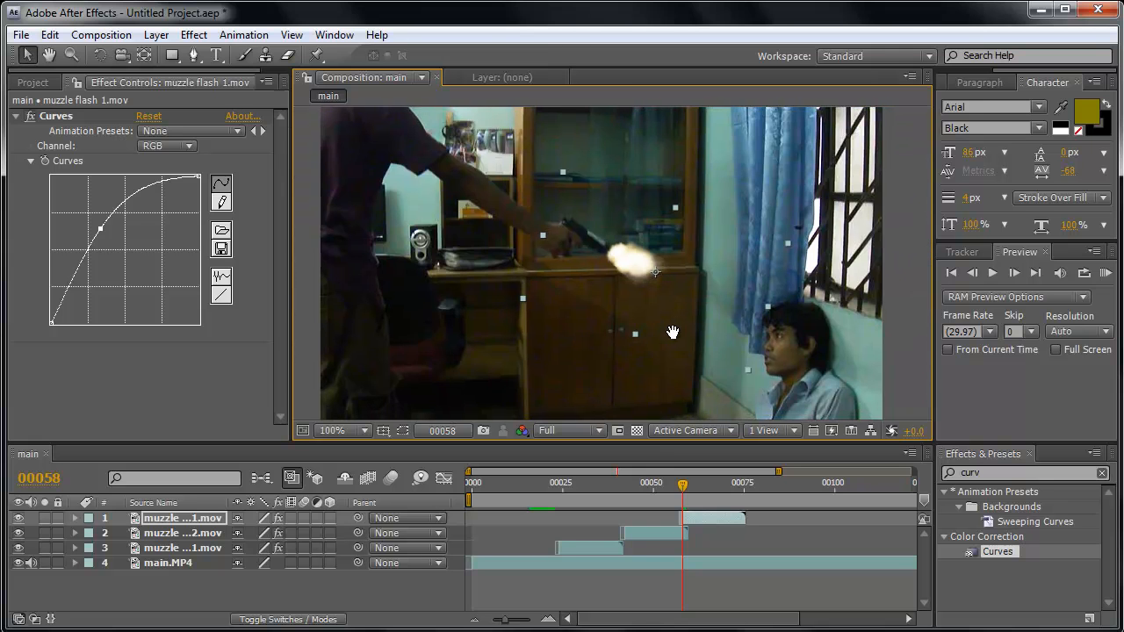
left_click_drag(684, 487, 710, 487)
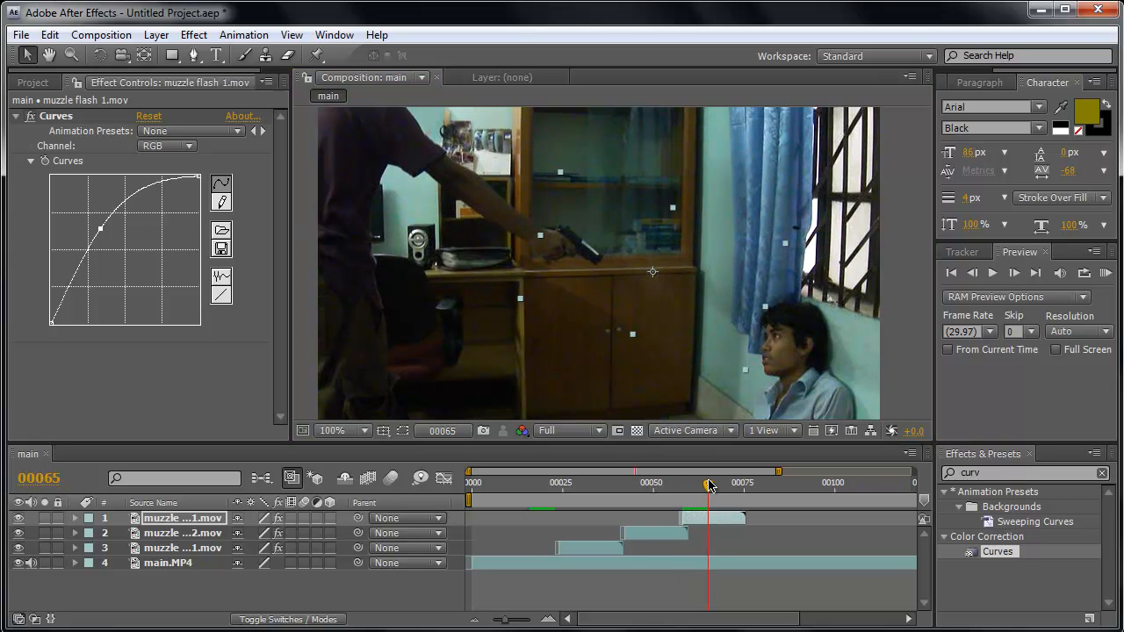
key("i")
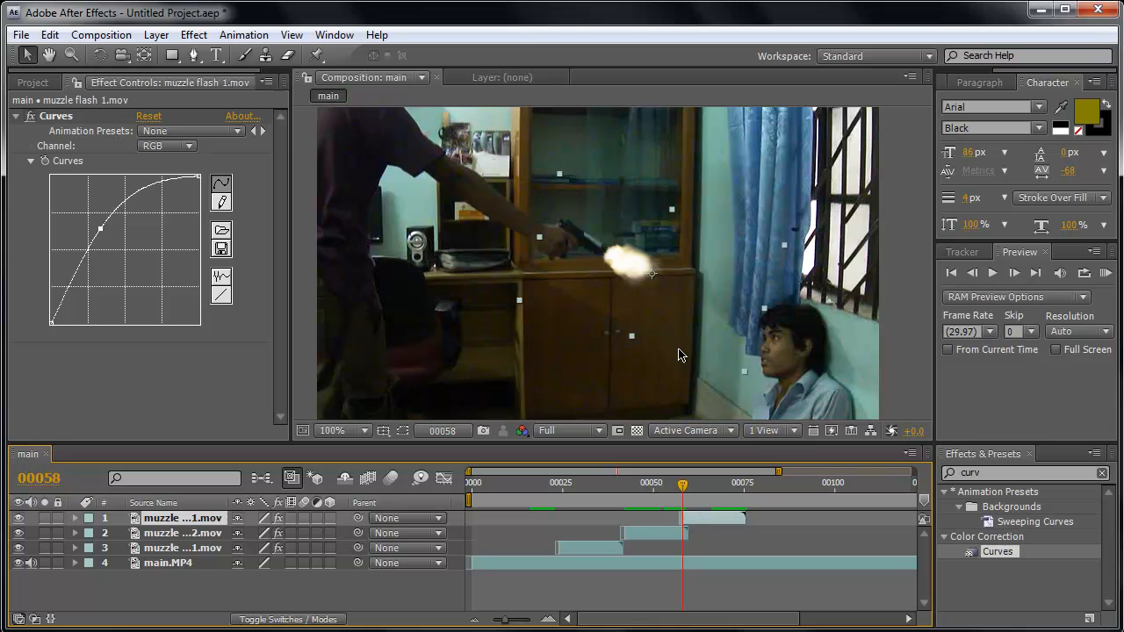
left_click_drag(694, 296, 688, 291)
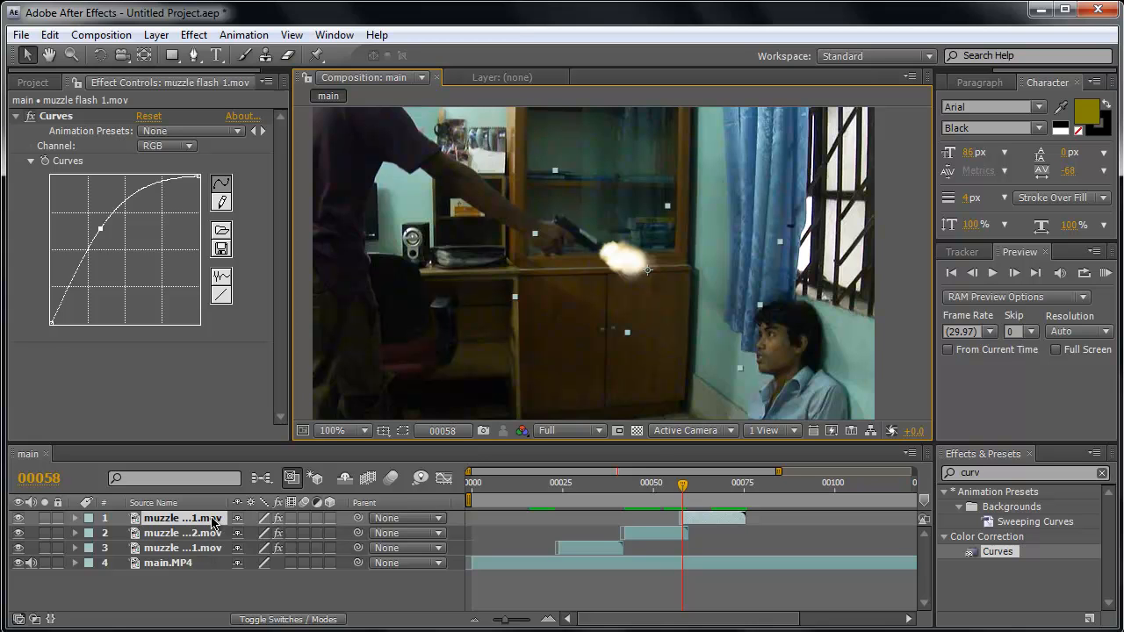
- Flip the copied flash vertically by changing its scale to 21.0, -21.3%
left_click(203, 520)
key("s")
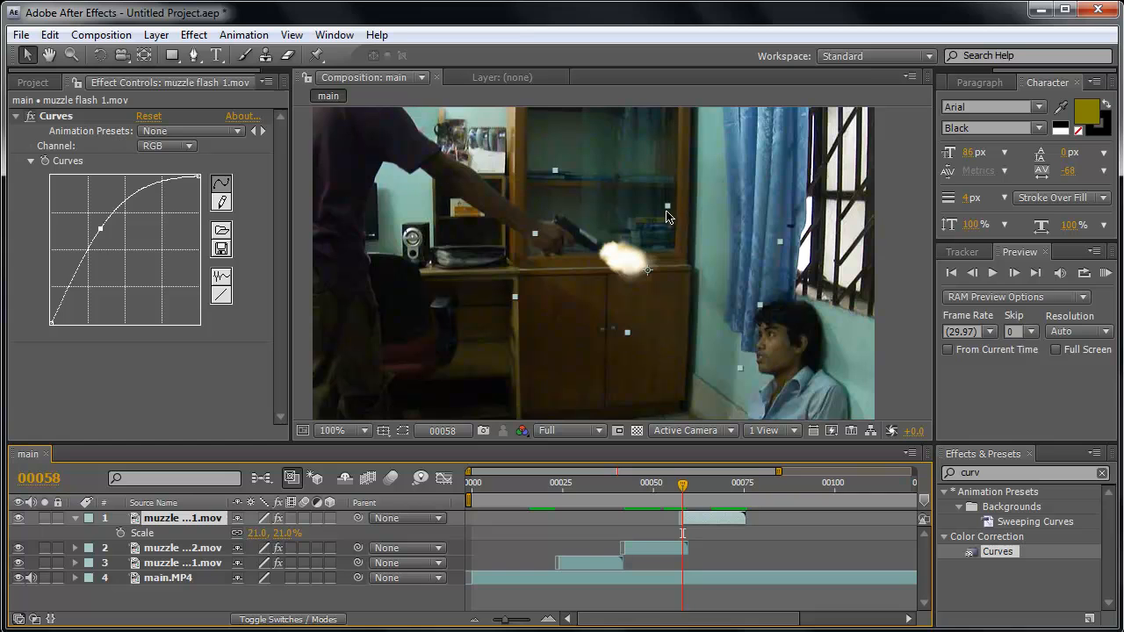
left_click_drag(667, 211, 630, 292)
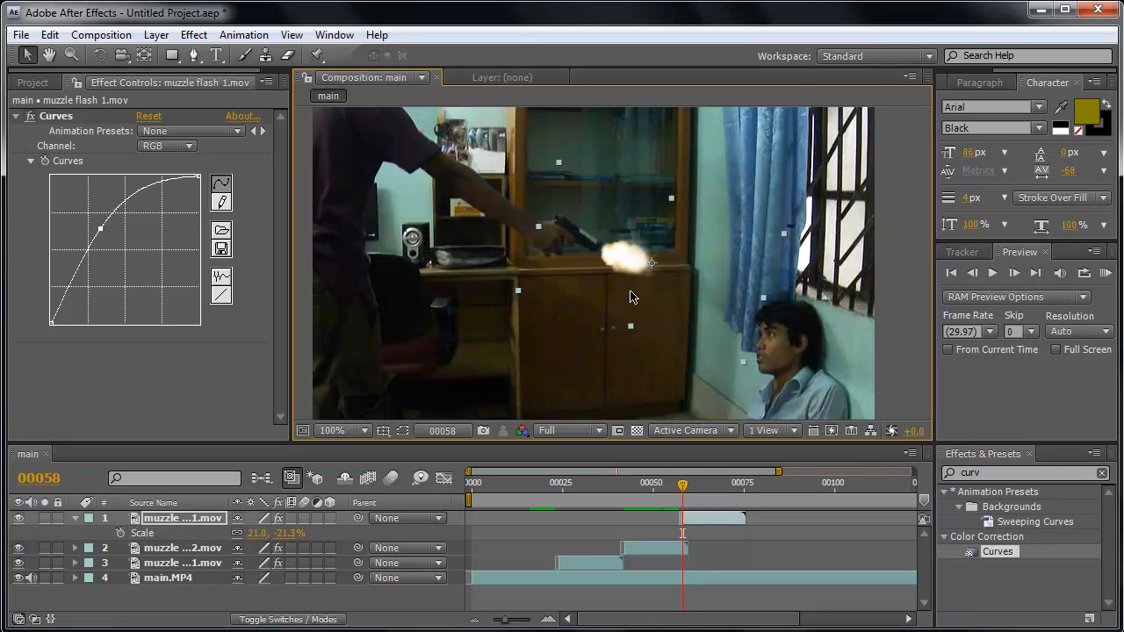
- Rotate the flipped flash to follow the gun barrel at frame 58 and collapse the layer's properties
scroll(632, 291, "up", 1)
key("w")
left_click_drag(670, 325, 658, 327)
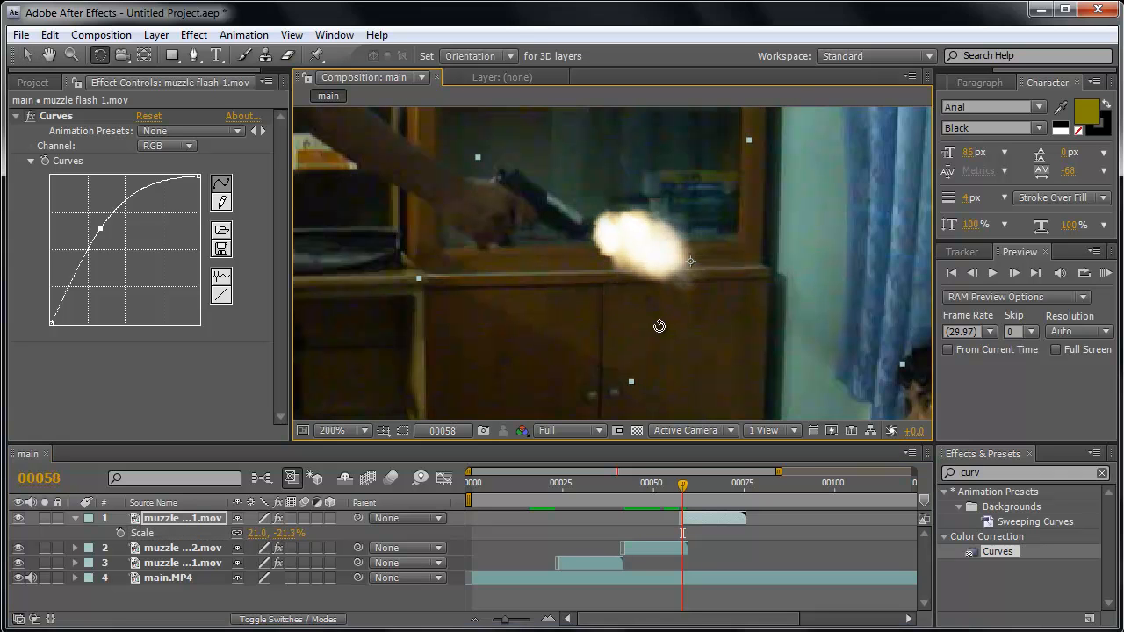
key("v")
scroll(660, 334, "down", 1)
mouse_move(683, 486)
left_mouse_down()
mouse_move(595, 486)
mouse_move(557, 502)
mouse_move(683, 494)
left_mouse_up()
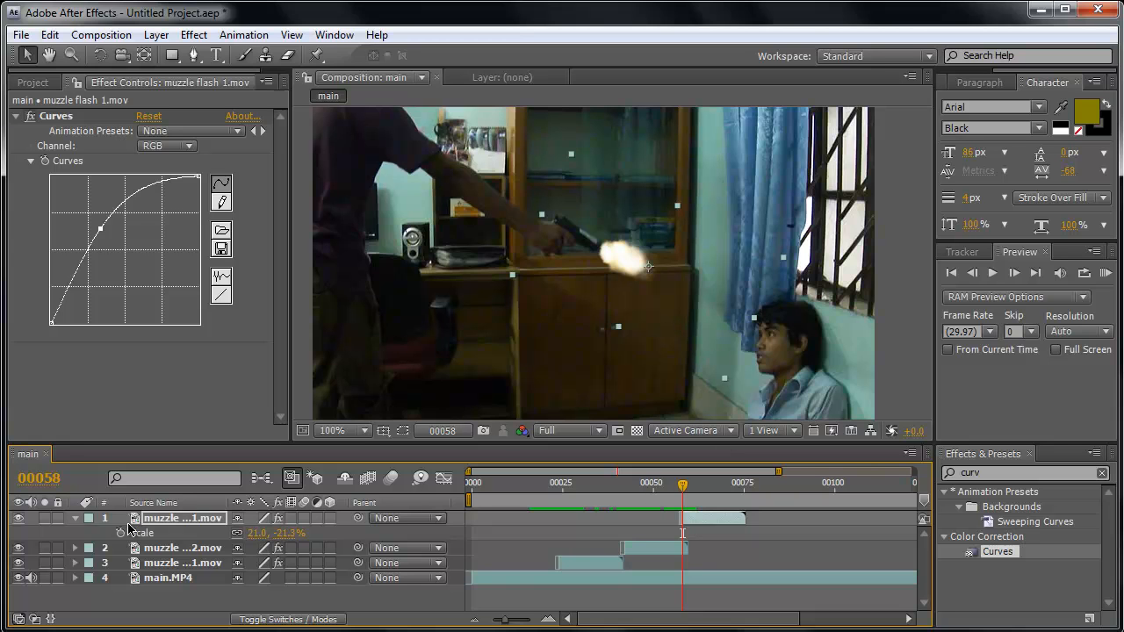
left_click(75, 523)
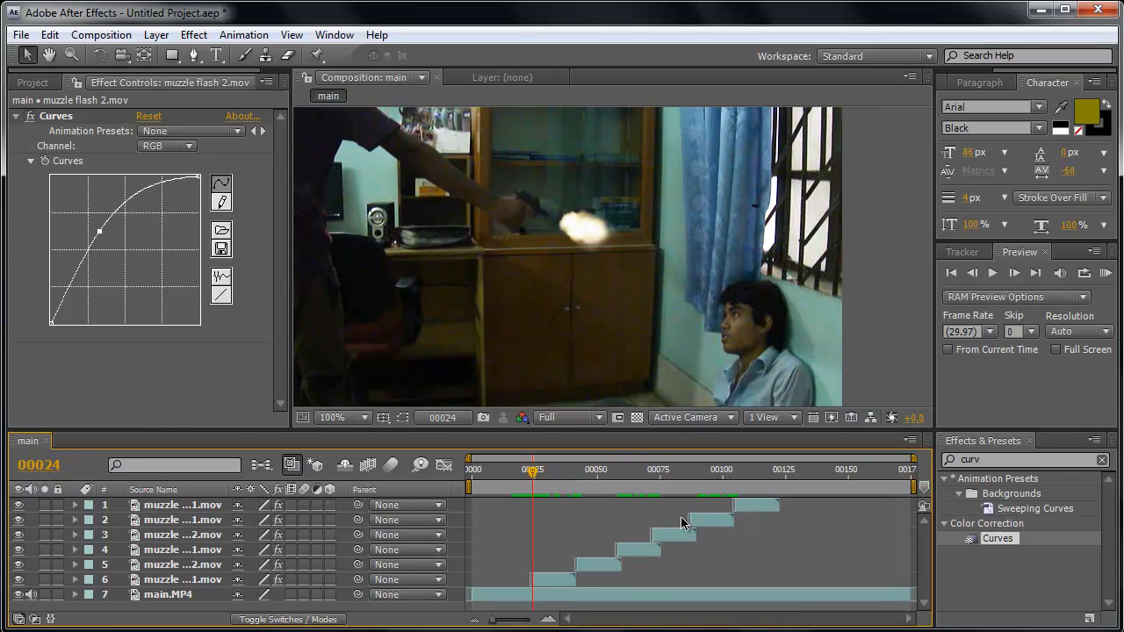
- Mute the audio of the main.MP4 layer and run a RAM preview of the gunshots
left_click_drag(536, 476, 507, 474)
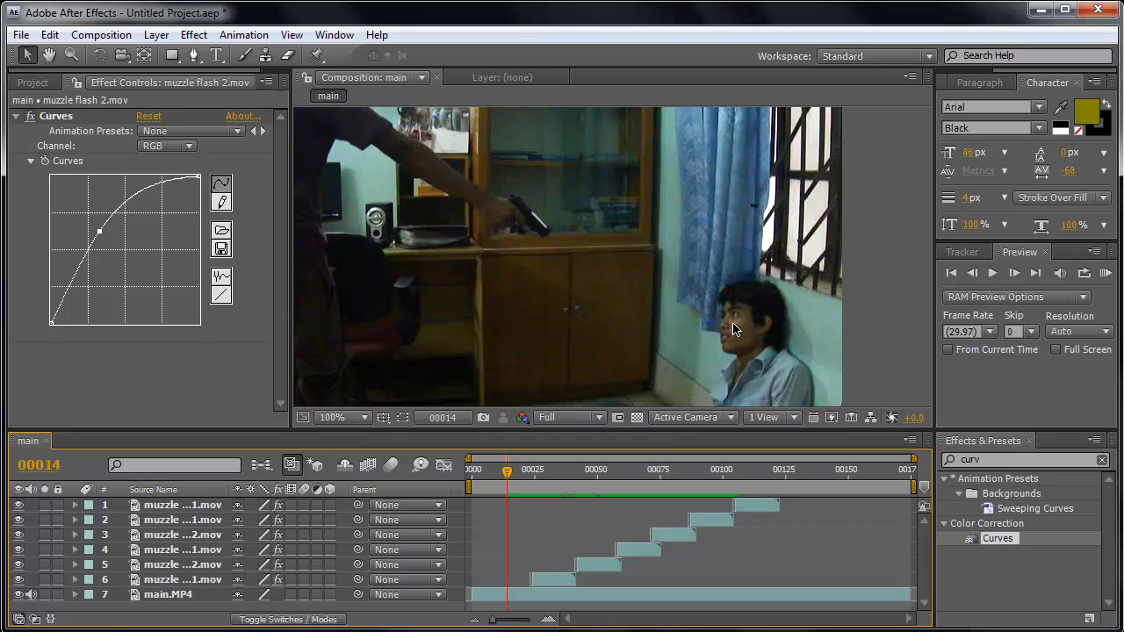
left_click(32, 595)
left_click(1105, 274)
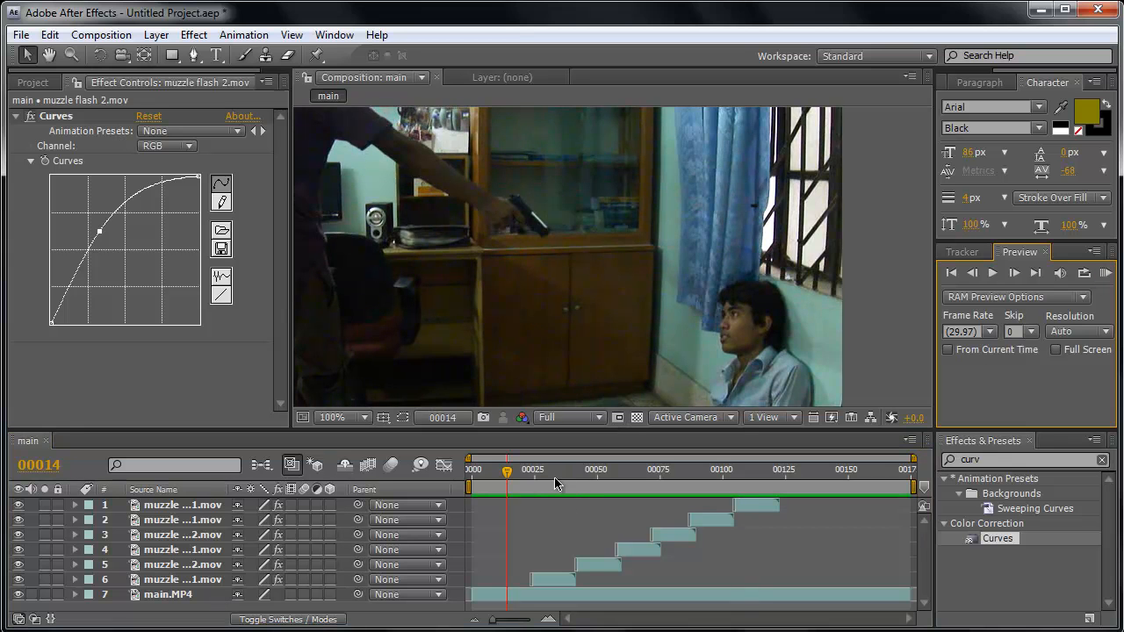
- Go to frame 20 and select the shell.mov clip among the project footage
mouse_move(505, 477)
left_mouse_down()
mouse_move(568, 477)
mouse_move(522, 474)
left_mouse_up()
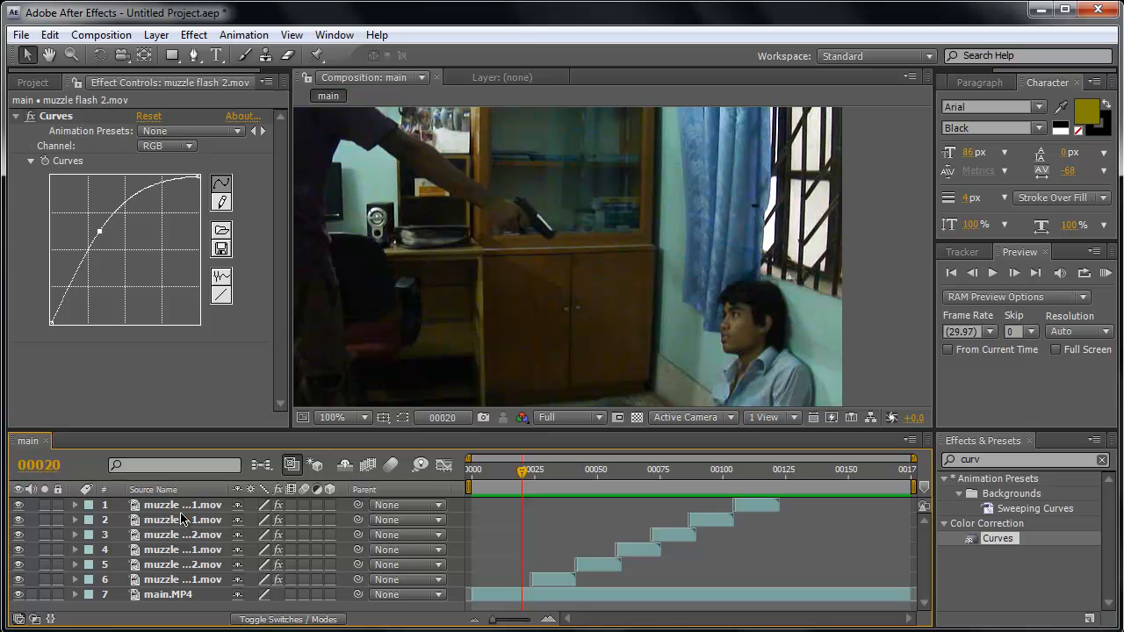
left_click(30, 82)
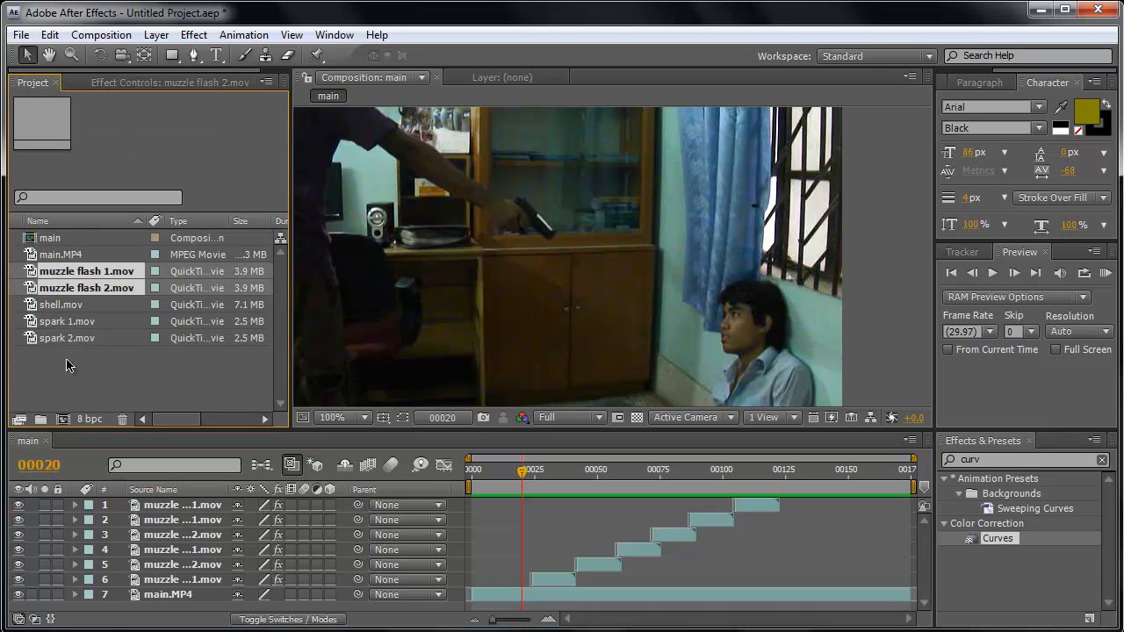
left_click(68, 362)
left_click(72, 306)
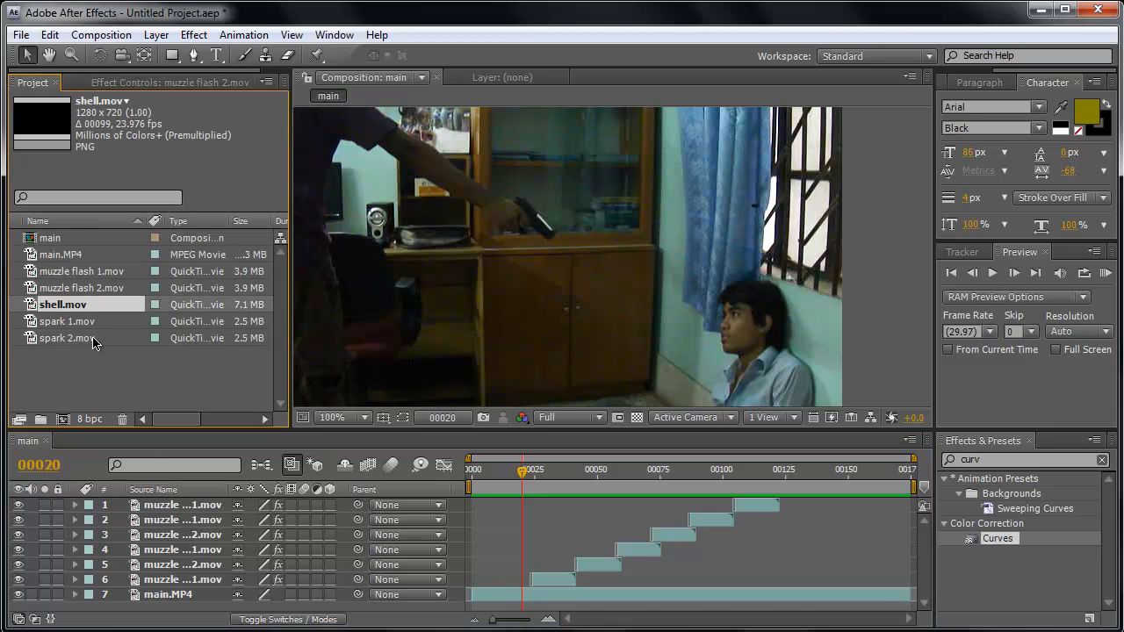
- Pre-compose all muzzle flash layers into a composition named "flash" and check the flash at frame 42
left_click(166, 509)
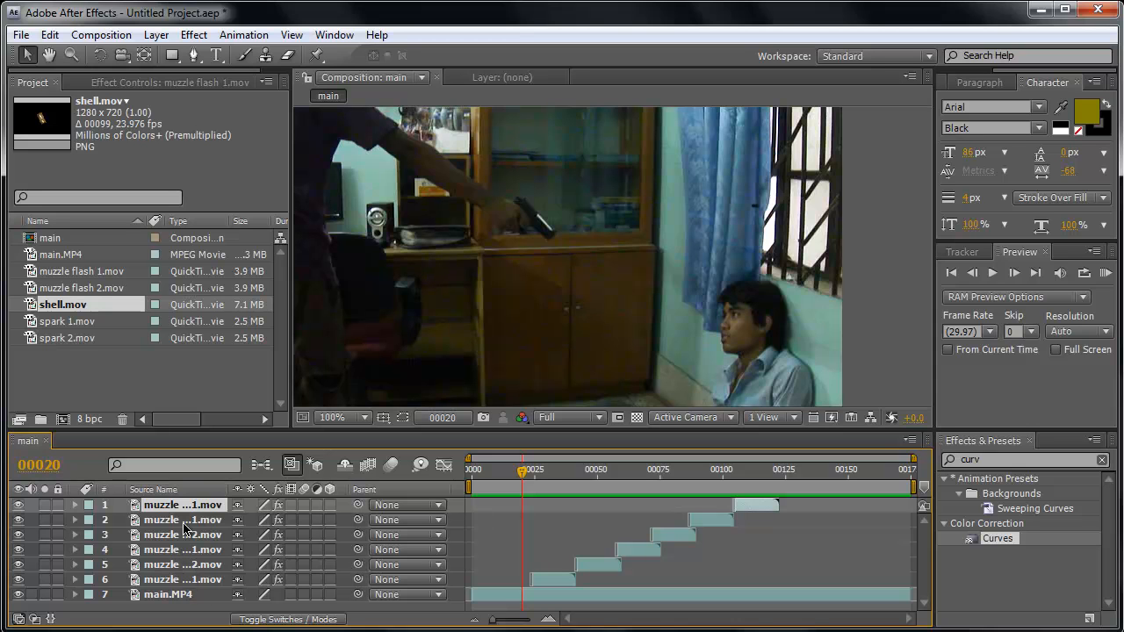
left_click(171, 581, "shift")
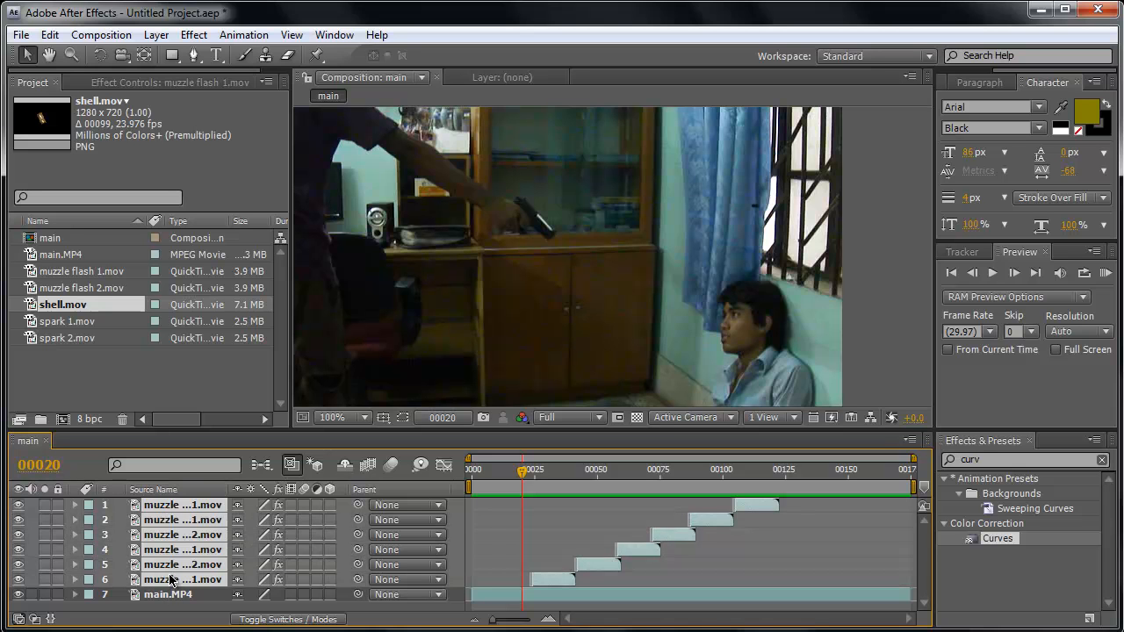
left_click(156, 35)
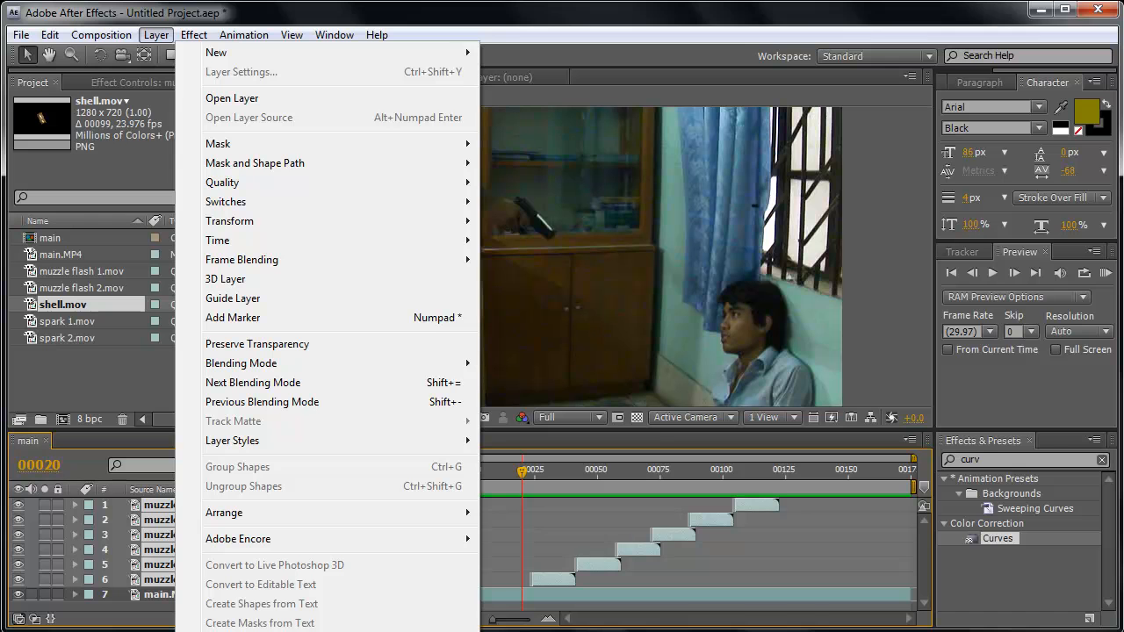
left_click(151, 614)
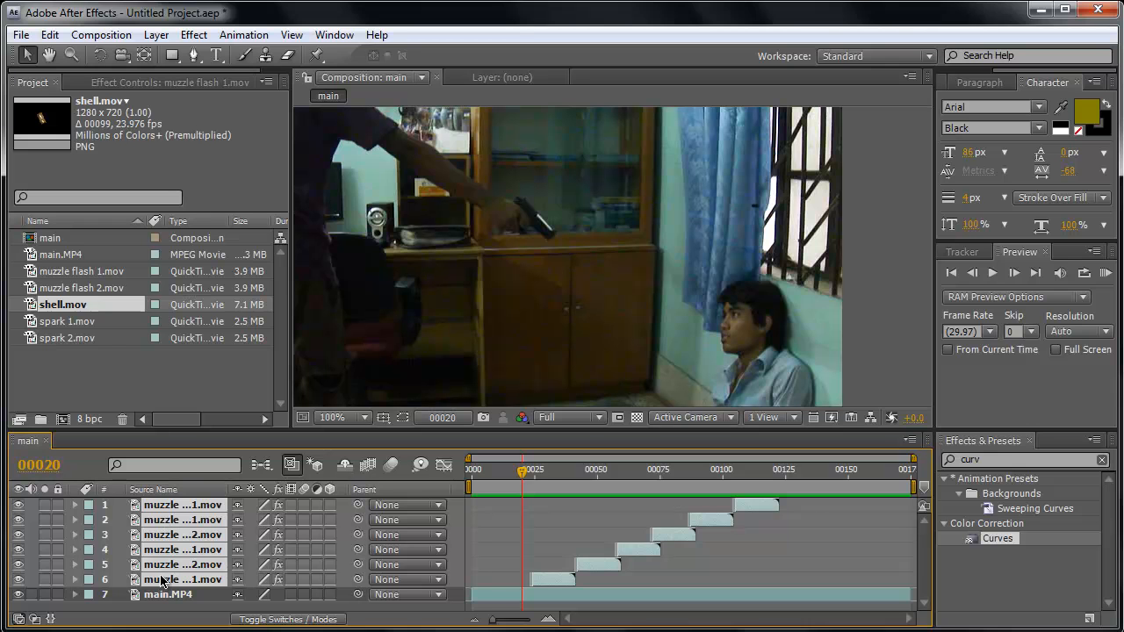
key("ctrl+shift+c")
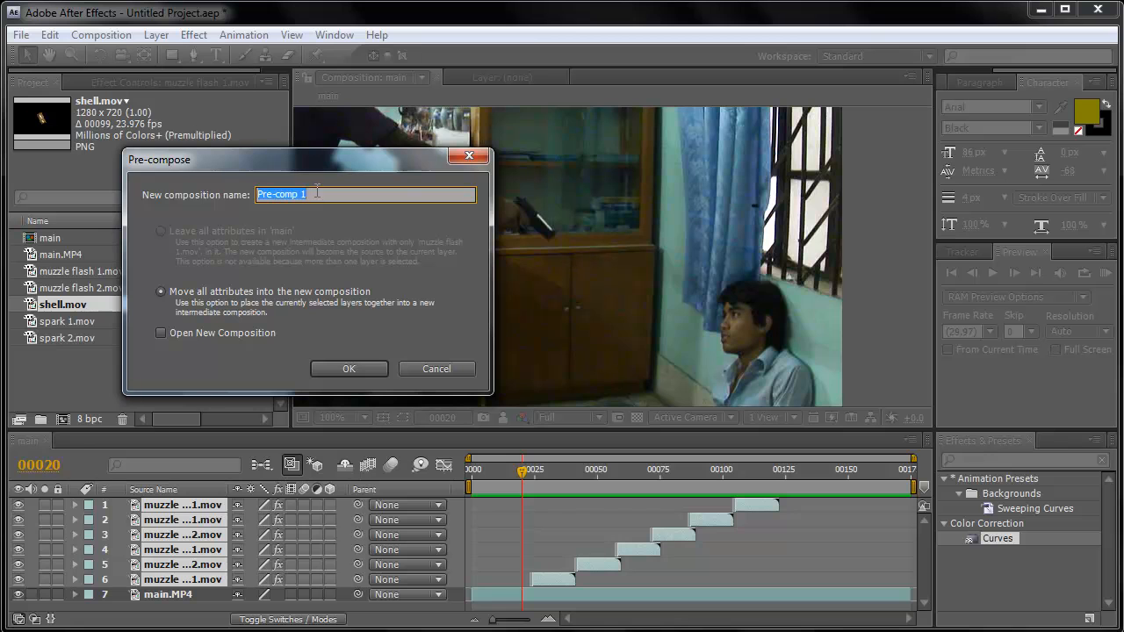
type("flash")
left_click(351, 368)
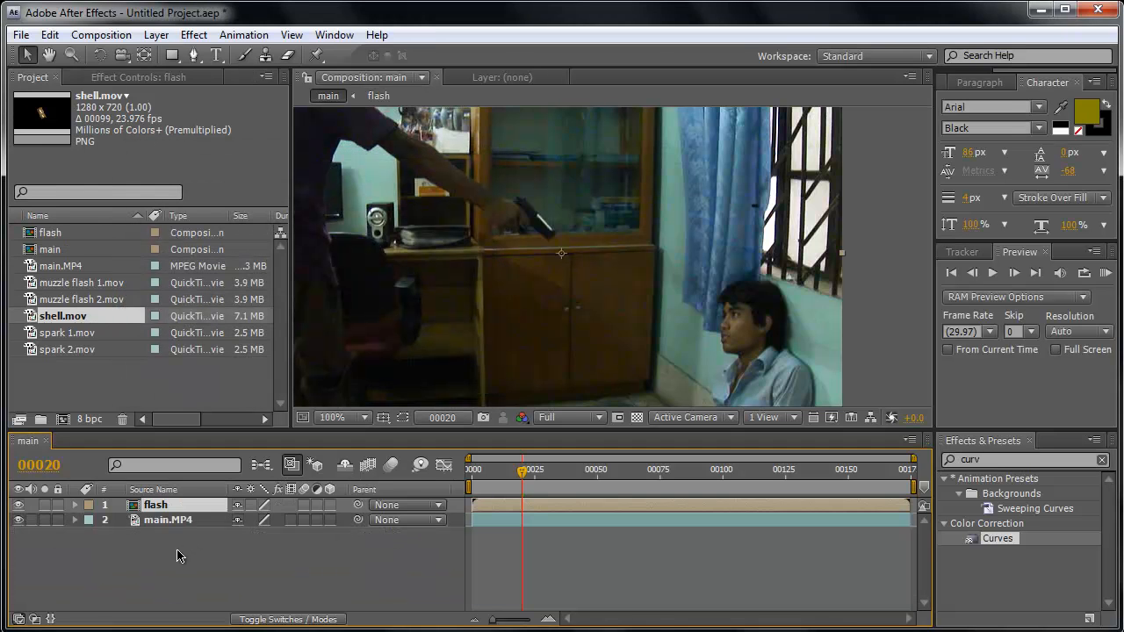
left_click_drag(526, 473, 577, 473)
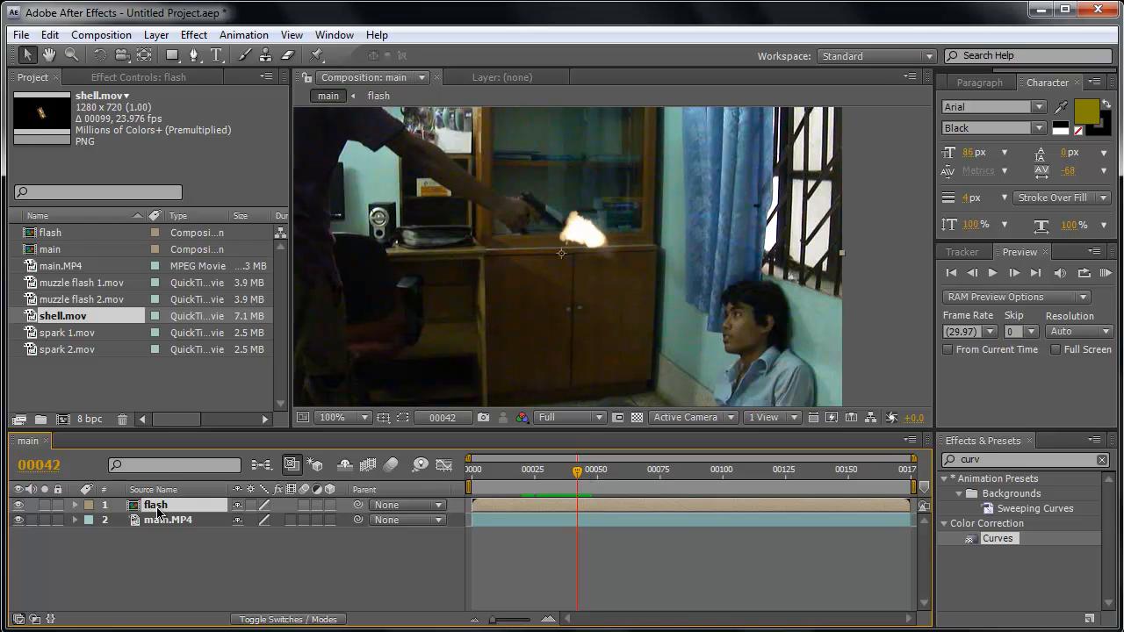